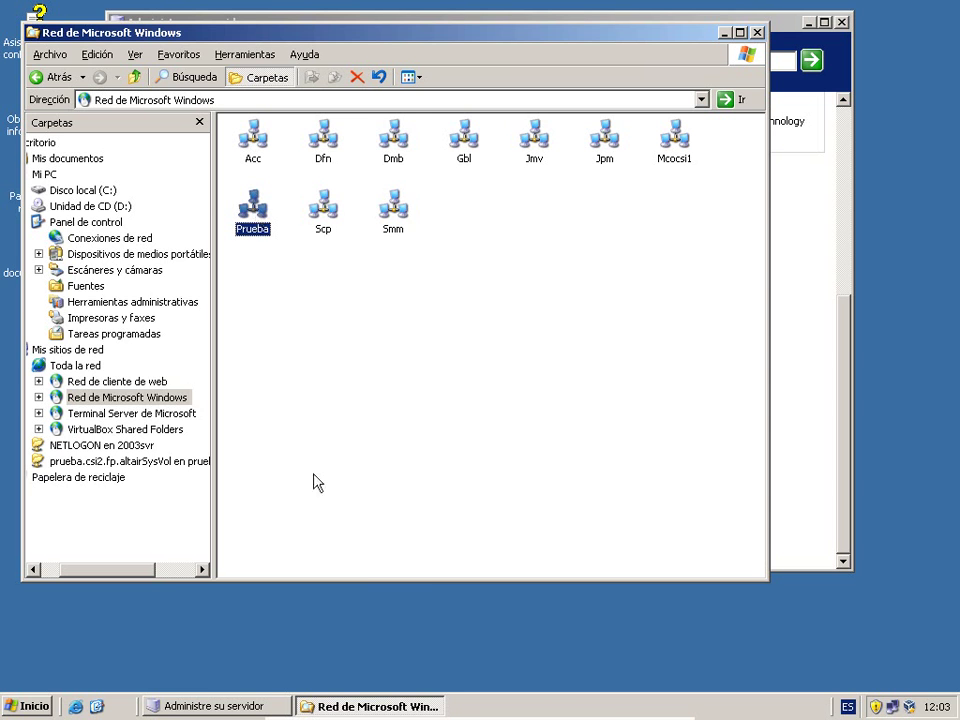
# - Open a command prompt and run ipconfig to list the server's network adapter addresses
pyautogui.click(15, 710)
pyautogui.click(120, 466)
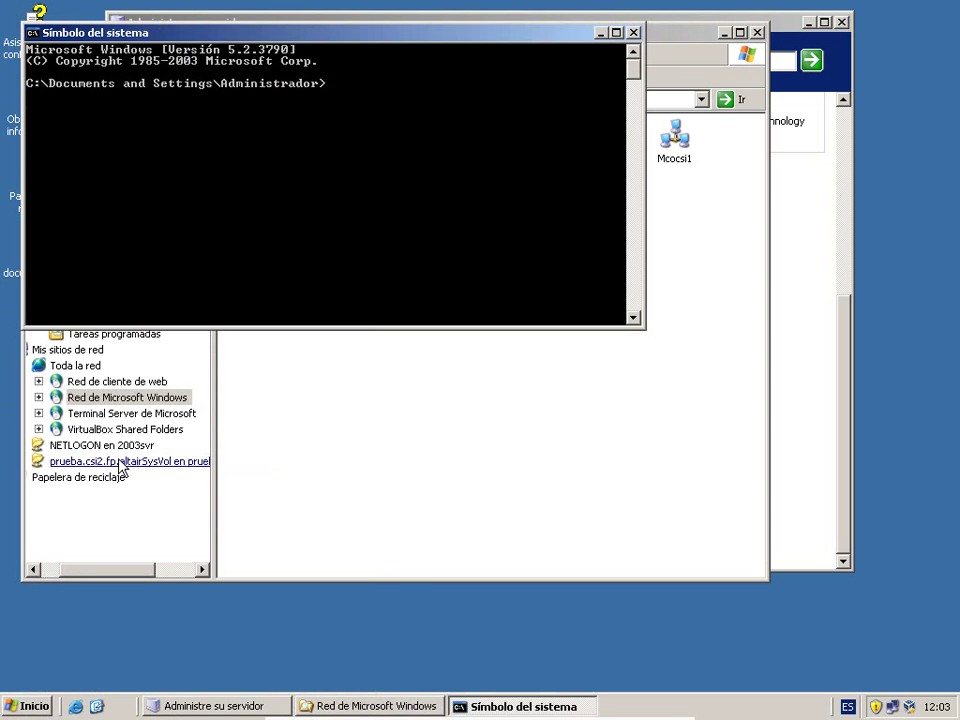
pyautogui.write('ipconfig')
pyautogui.press('Return')
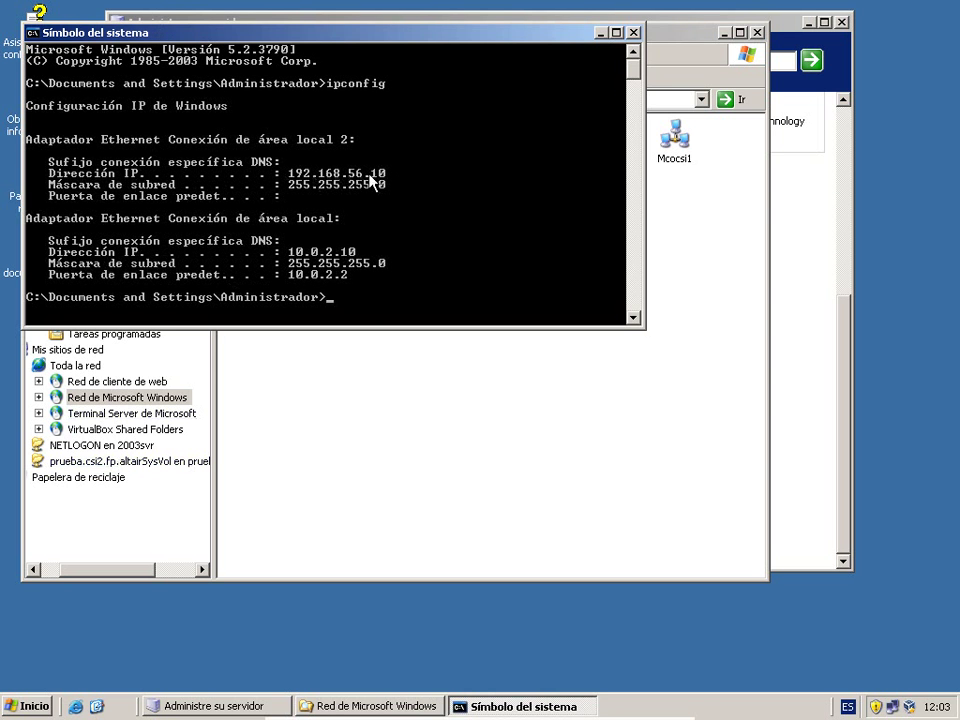
# - Ping the other server at 192.168.56.104 and exit the command prompt
pyautogui.write('ping 192.168')
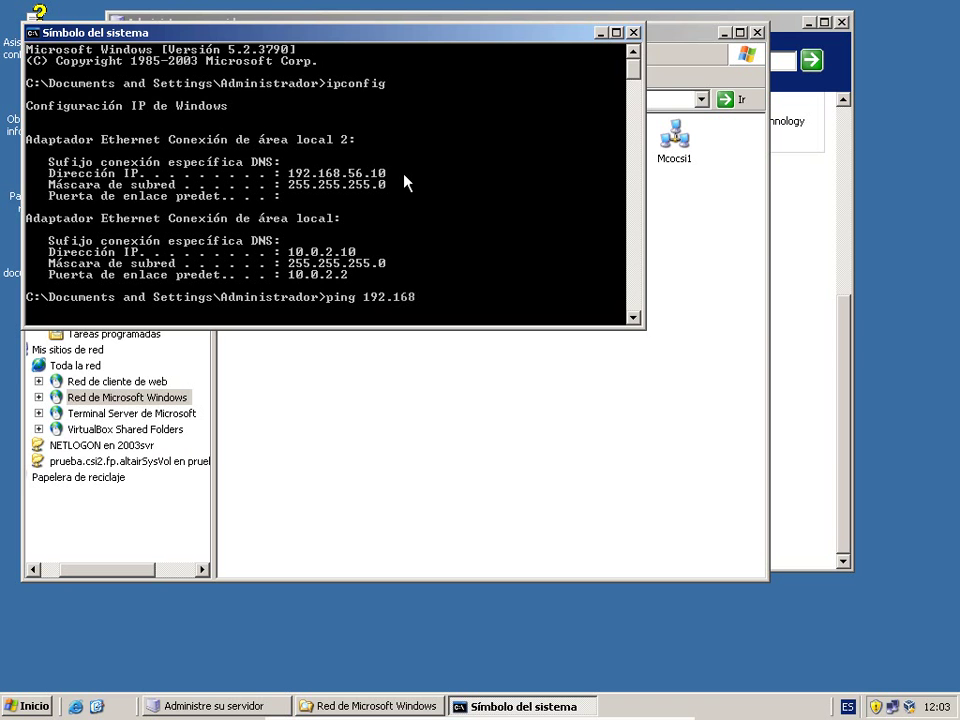
pyautogui.write('.56.104')
pyautogui.press('Return')
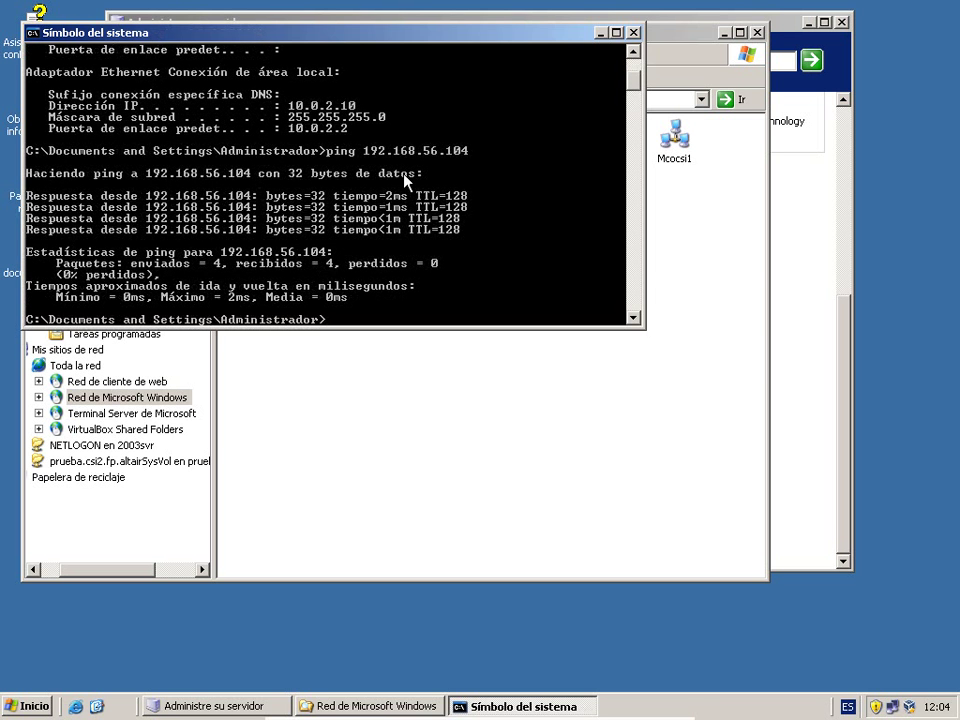
pyautogui.write('exit')
pyautogui.press('Return')
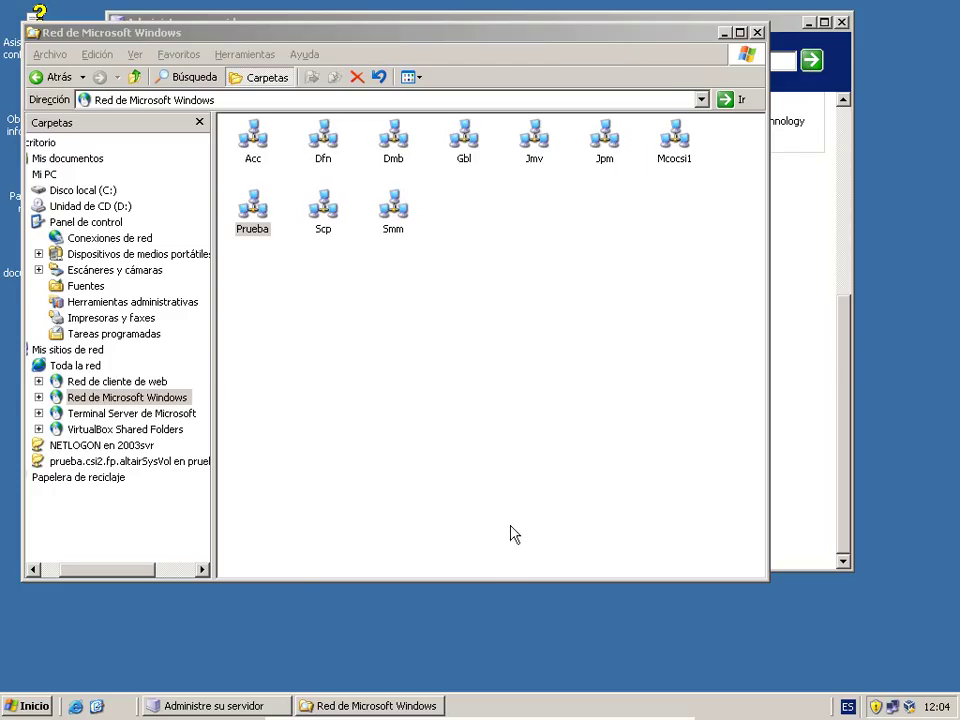
# - Select the Prueba domain and the Acc domain in Red de Microsoft Windows
pyautogui.click(253, 212)
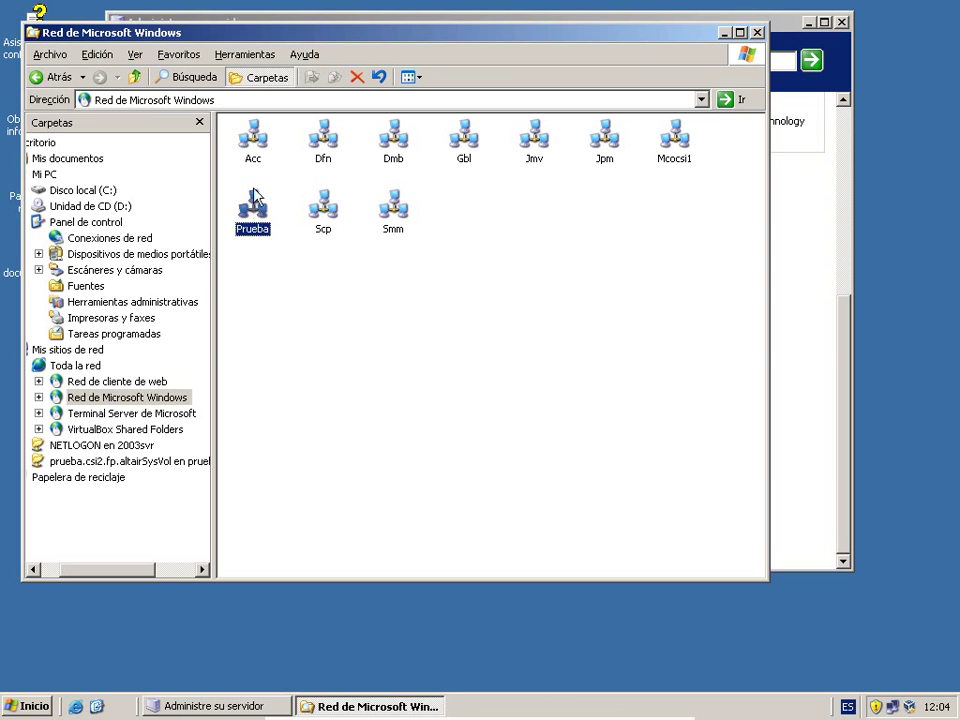
pyautogui.click(256, 148)
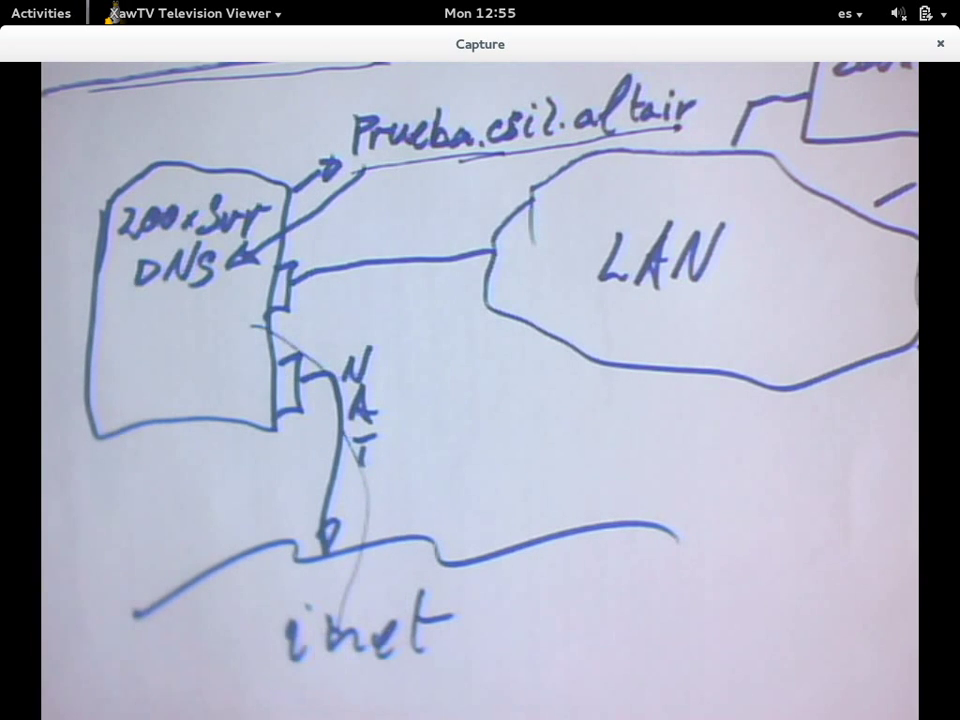
# - Return to the W2003 virtual machine and set the preferred DNS server of Conexión de área local 2 to 127.0.0.1
pyautogui.hotkey('alt', 'Tab')
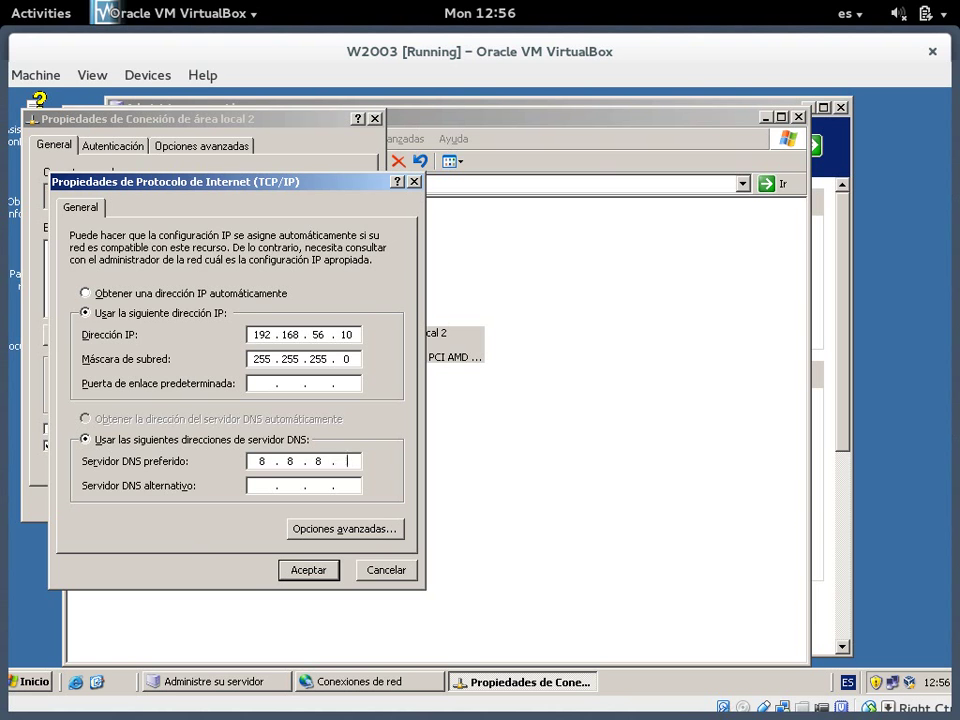
pyautogui.press('BackSpace')
pyautogui.press('BackSpace')
pyautogui.press('BackSpace')
pyautogui.press('BackSpace')
pyautogui.press('BackSpace')
pyautogui.press('BackSpace')
pyautogui.write('17')
pyautogui.press('BackSpace')
pyautogui.write('27 . 0 . 0 . 1')
# - Switch to the XawTV capture to review the network sketch and return to the virtual machine
pyautogui.hotkey('ctrl', 'alt', 'Down')
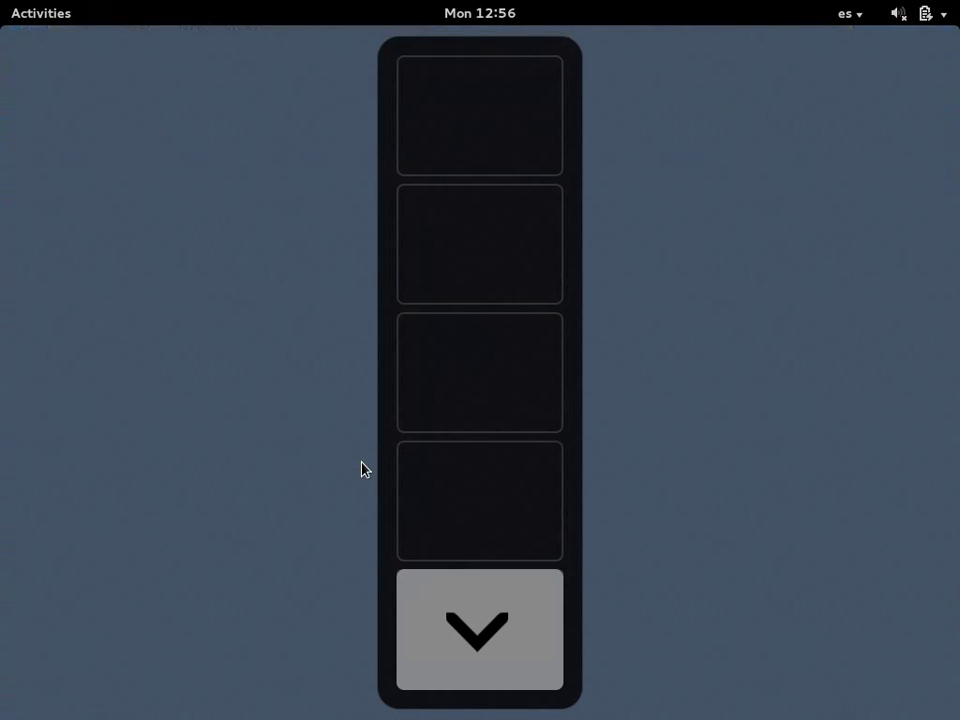
pyautogui.hotkey('ctrl', 'alt', 'Up')
pyautogui.hotkey('ctrl', 'alt', 'Up')
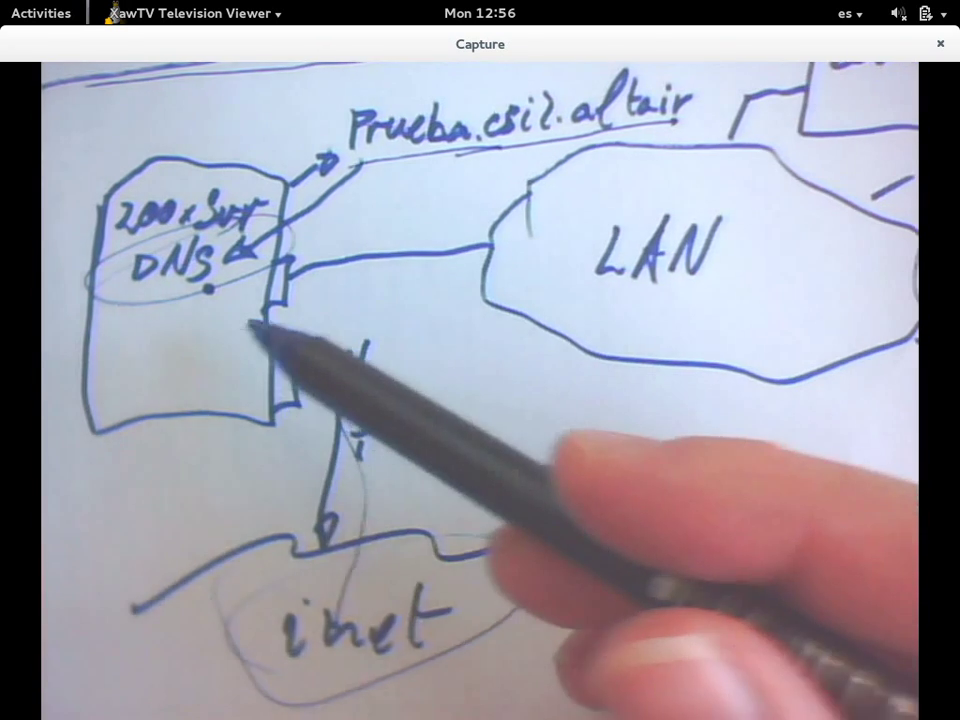
pyautogui.hotkey('alt', 'Tab')
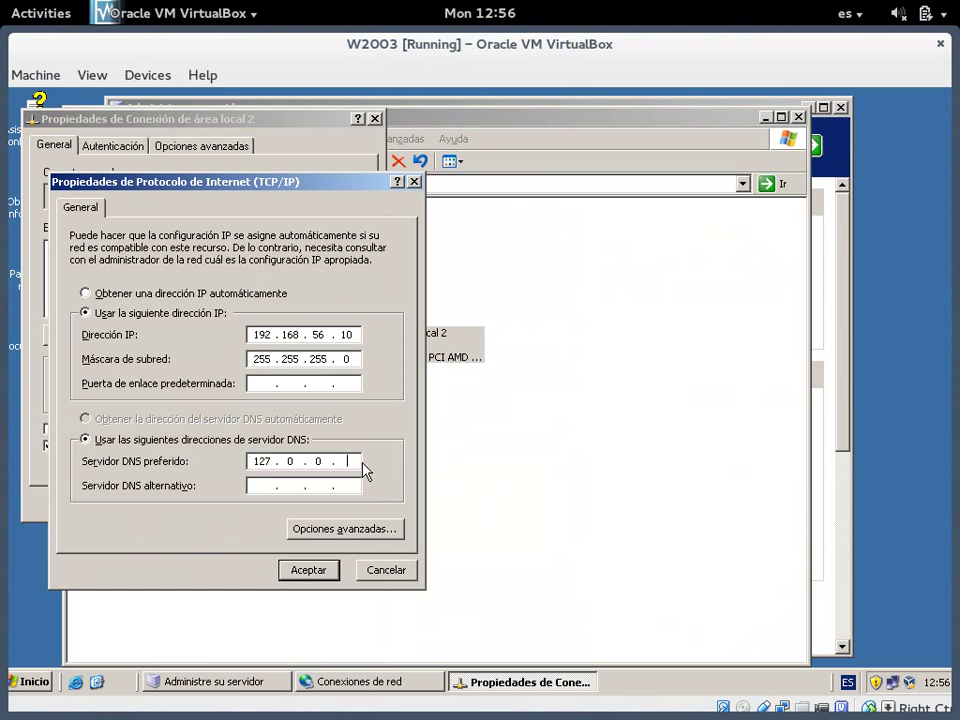
# - Set the preferred DNS server of Conexión de área local 2 to 8.8.8.8 and accept the connection properties
pyautogui.press('BackSpace')
pyautogui.press('BackSpace')
pyautogui.press('BackSpace')
pyautogui.press('BackSpace')
pyautogui.press('BackSpace')
pyautogui.press('BackSpace')
pyautogui.press('BackSpace')
pyautogui.press('BackSpace')
pyautogui.write('8 . 8 . 8 . 8')
pyautogui.click(328, 576)
pyautogui.click(270, 510)
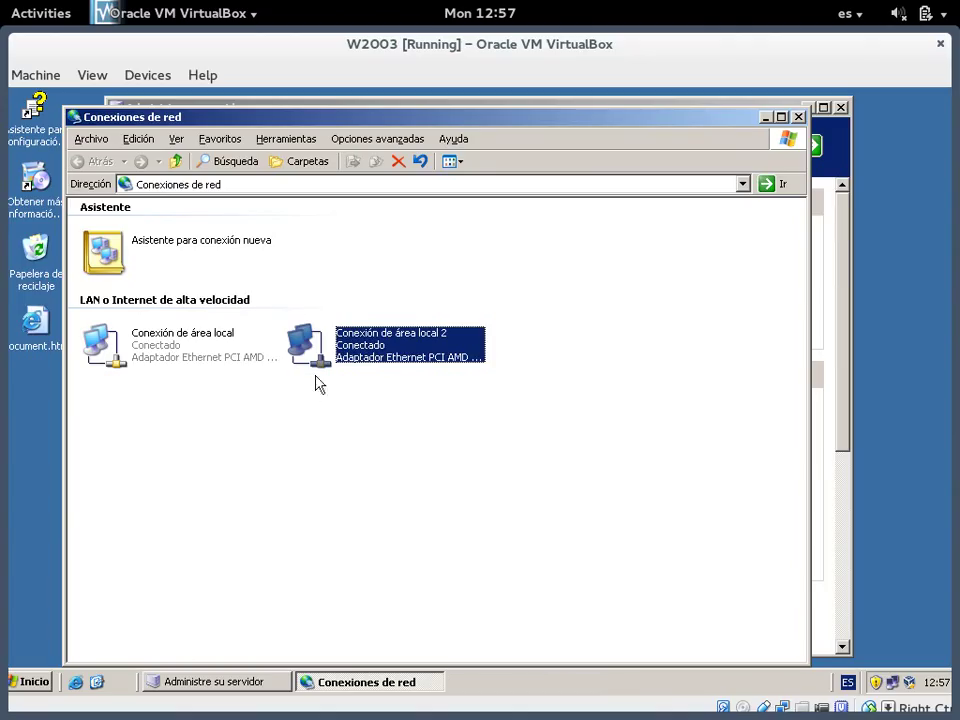
# - Open DNS management from Administre su servidor and check the forwarder defined for acc.csi1.altair on 2003SVR
pyautogui.click(218, 686)
pyautogui.scroll(-7, 560, 505)
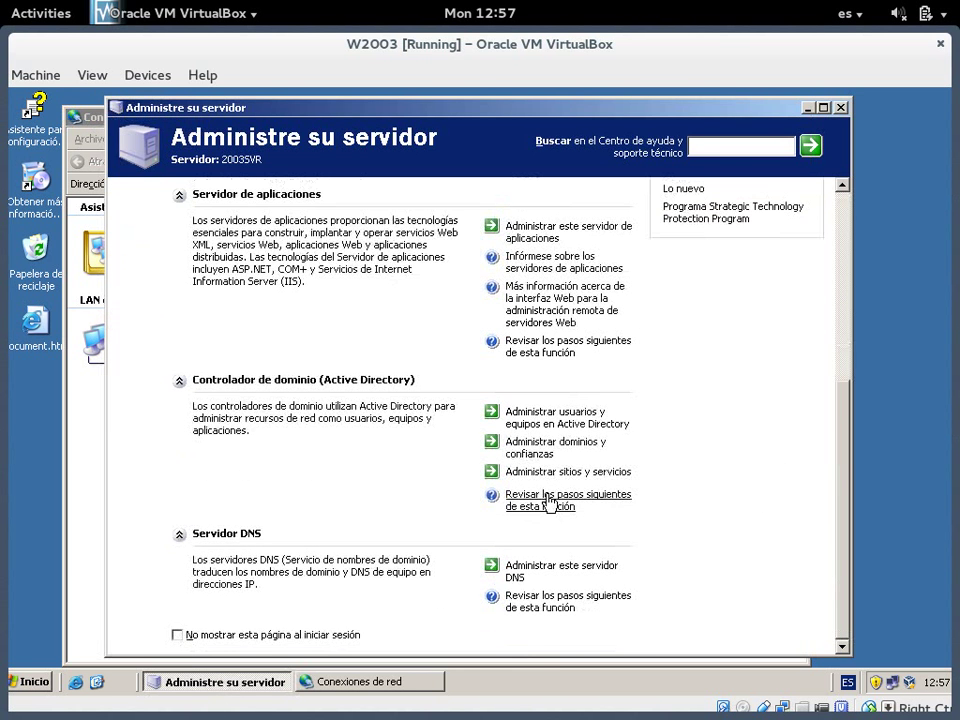
pyautogui.click(541, 573)
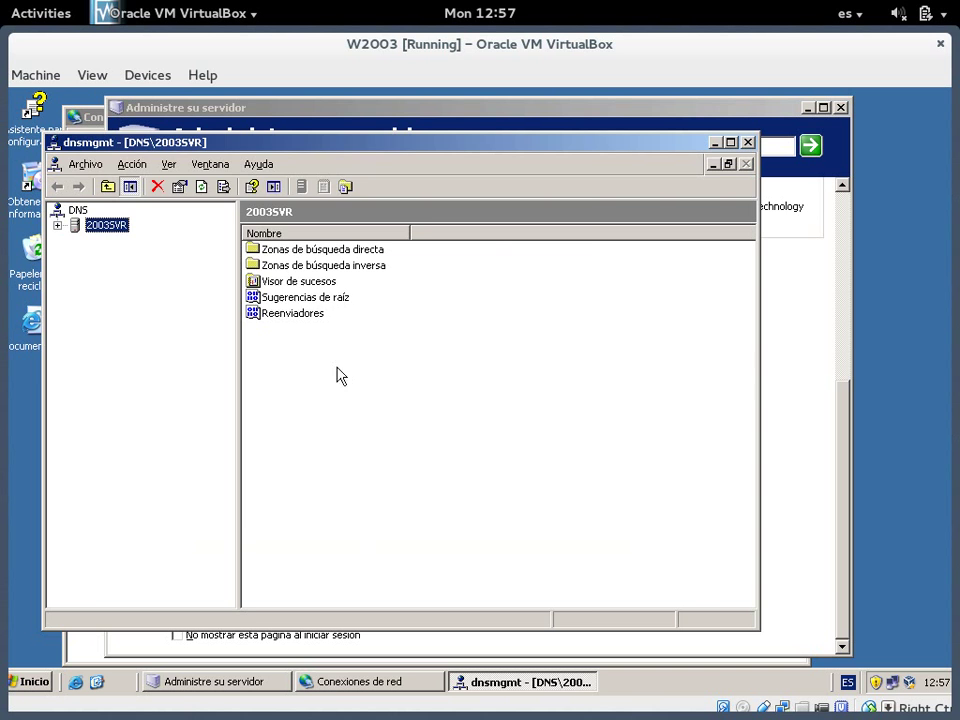
pyautogui.doubleClick(272, 314)
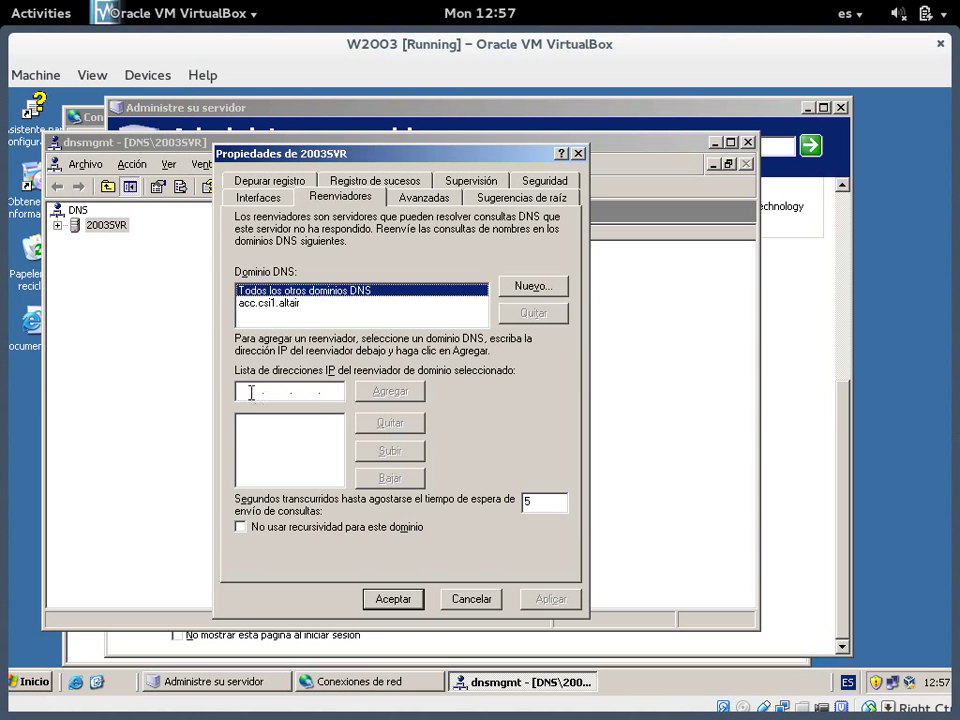
pyautogui.click(268, 303)
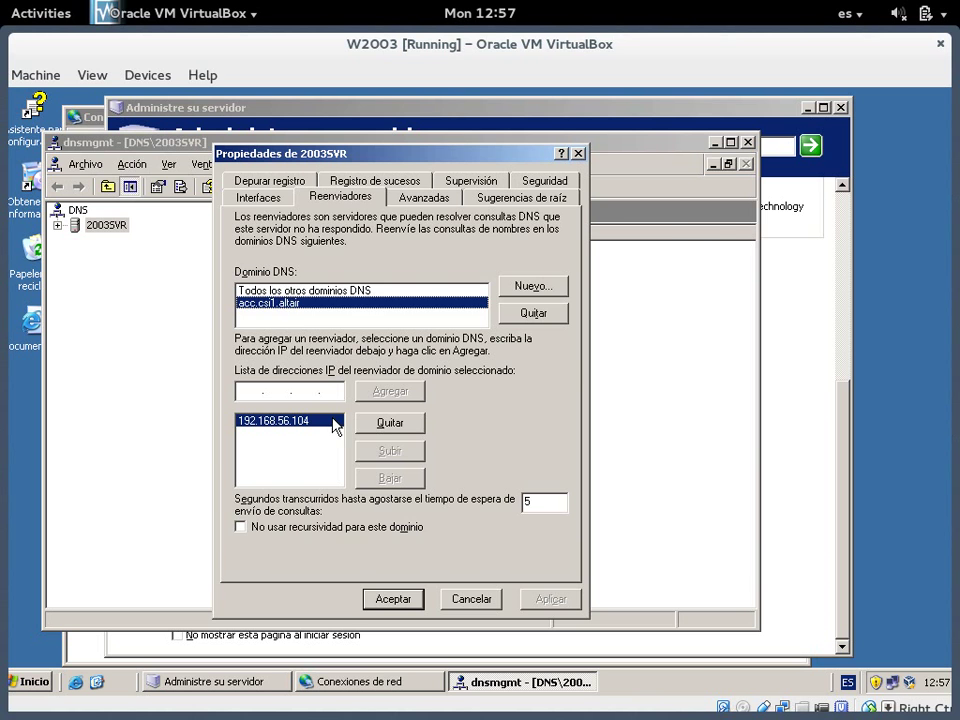
# - Add 8.8.8.8 and 8.8.4.4 as forwarders for all other DNS domains and accept the changes
pyautogui.click(252, 291)
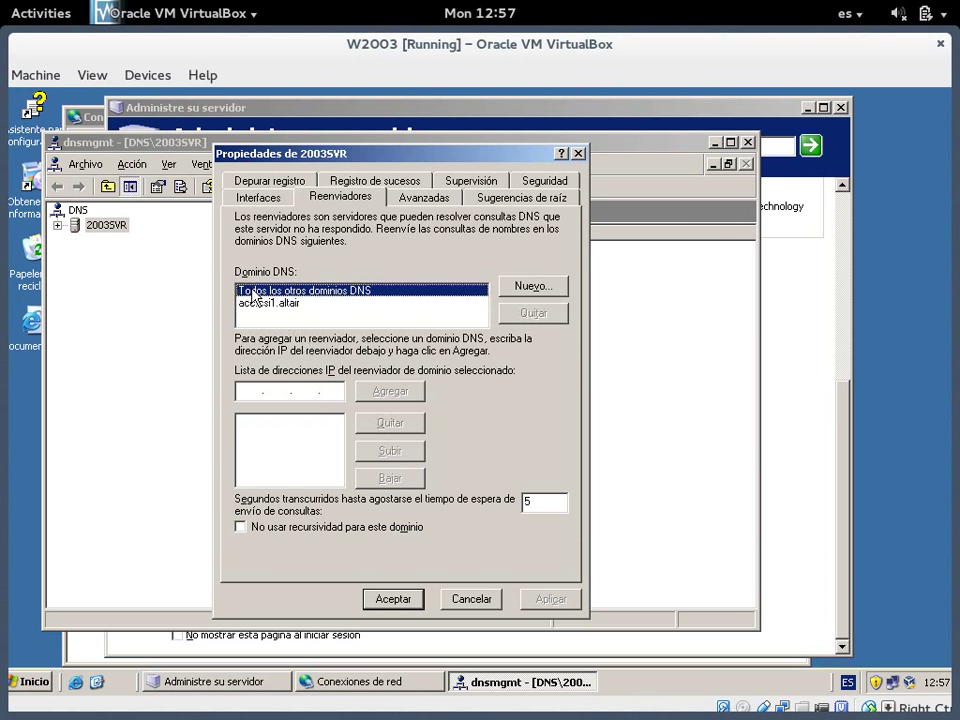
pyautogui.click(246, 390)
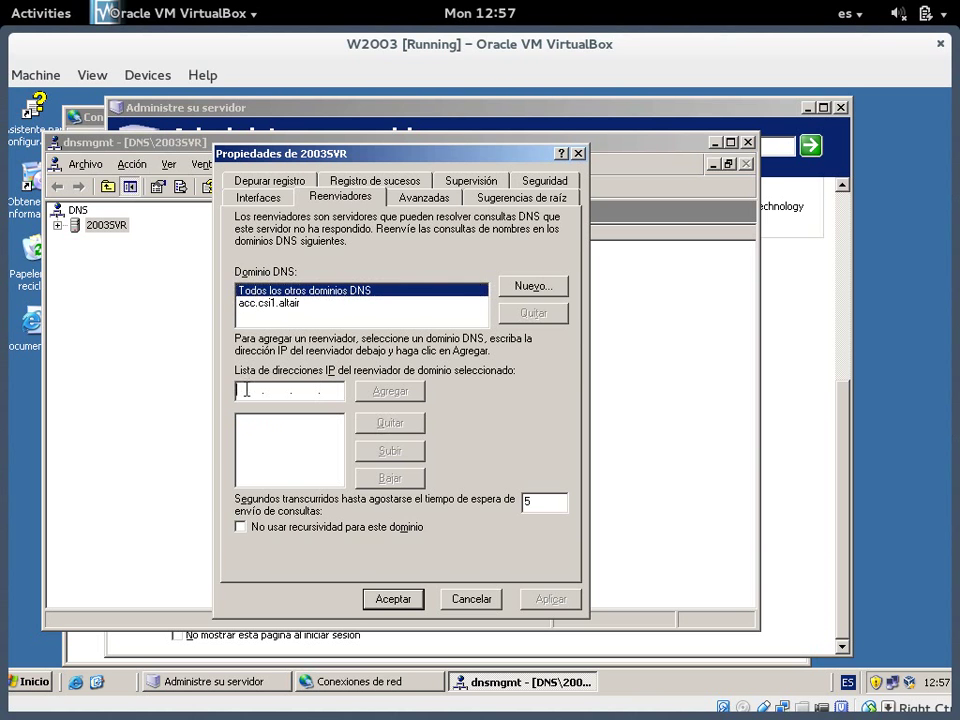
pyautogui.write('8.')
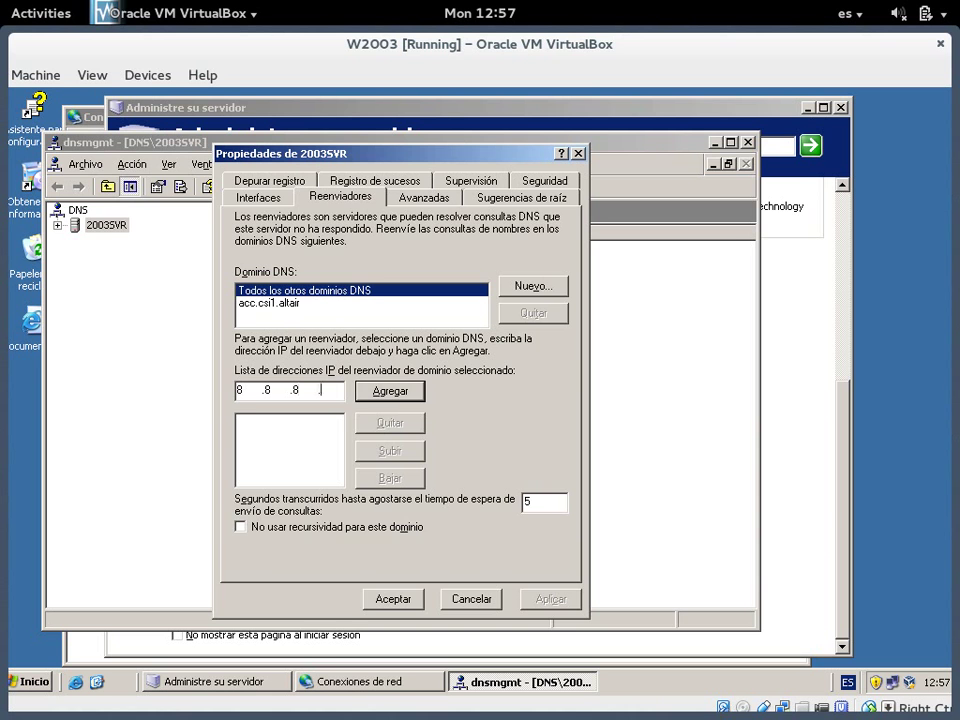
pyautogui.click(391, 399)
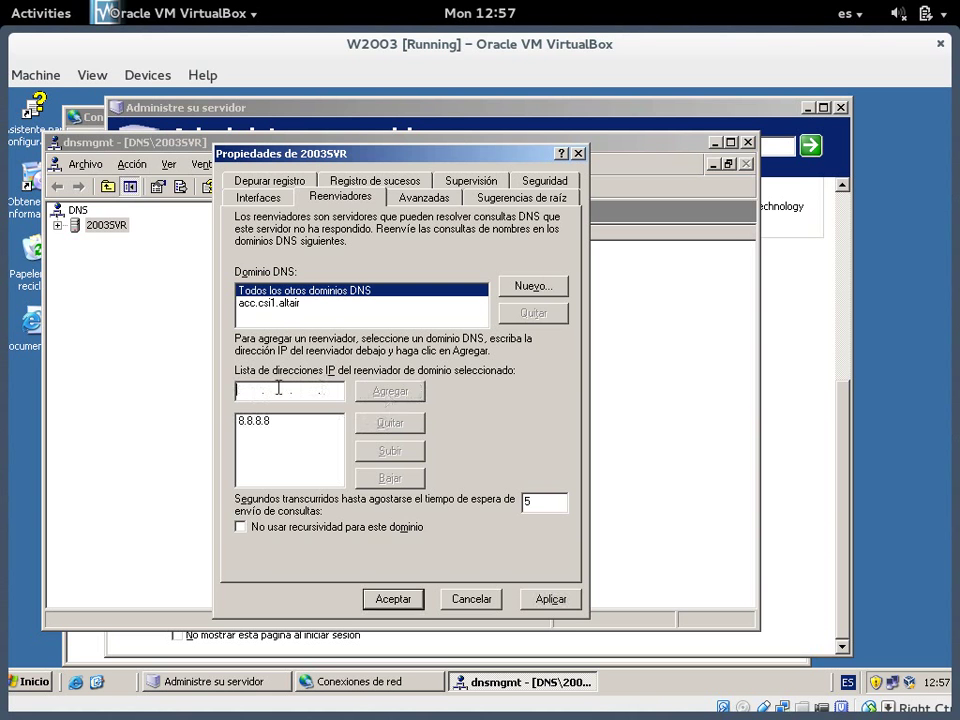
pyautogui.write('8')
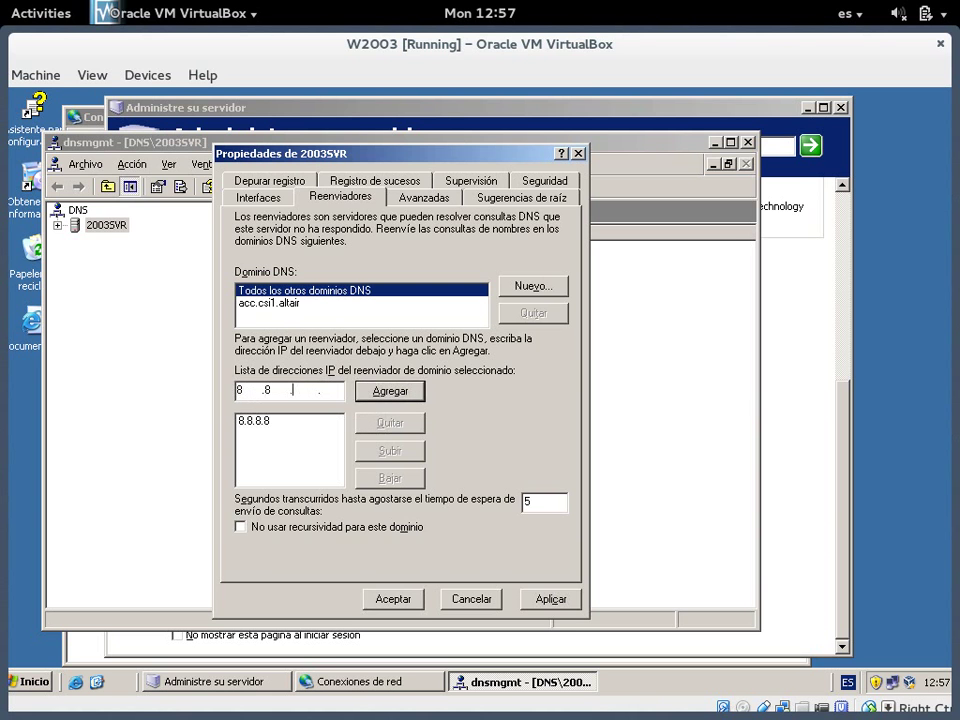
pyautogui.click(405, 395)
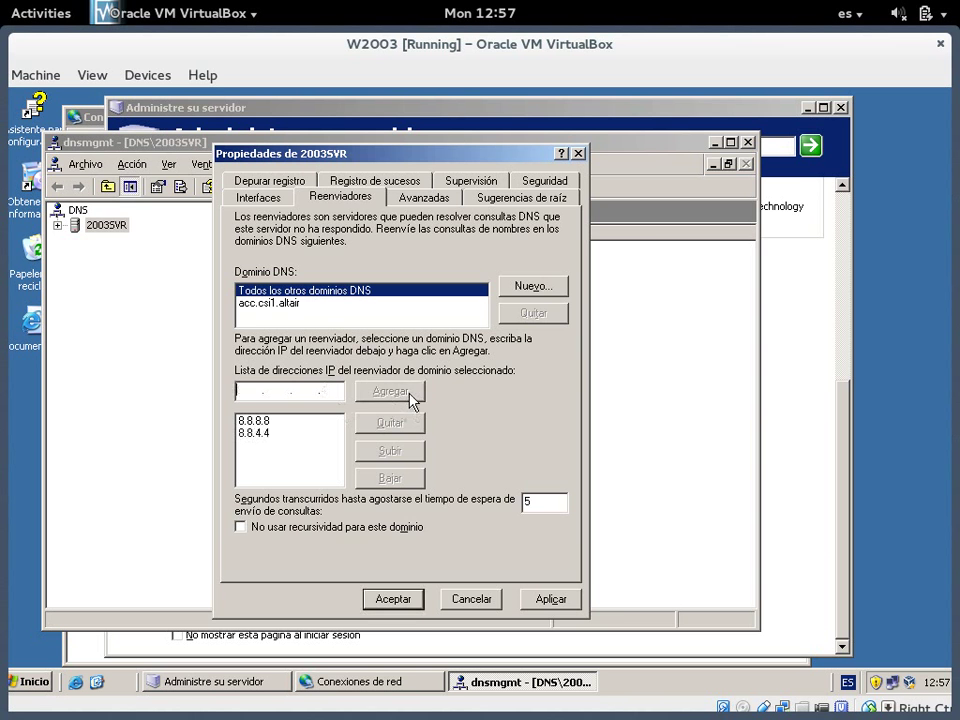
pyautogui.click(395, 600)
# - Review the forwarders for acc.csi1.altair and all other domains against the handwritten DNS query order, and close the server properties
pyautogui.hotkey('ctrl', 'alt', 'Up')
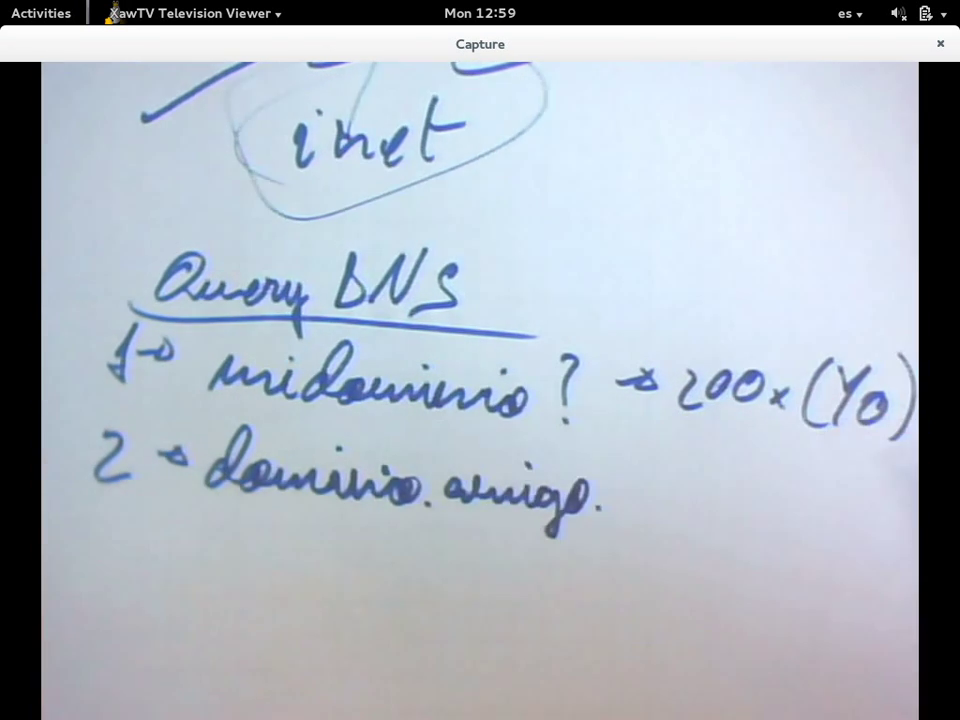
pyautogui.hotkey('ctrl', 'alt', 'Down')
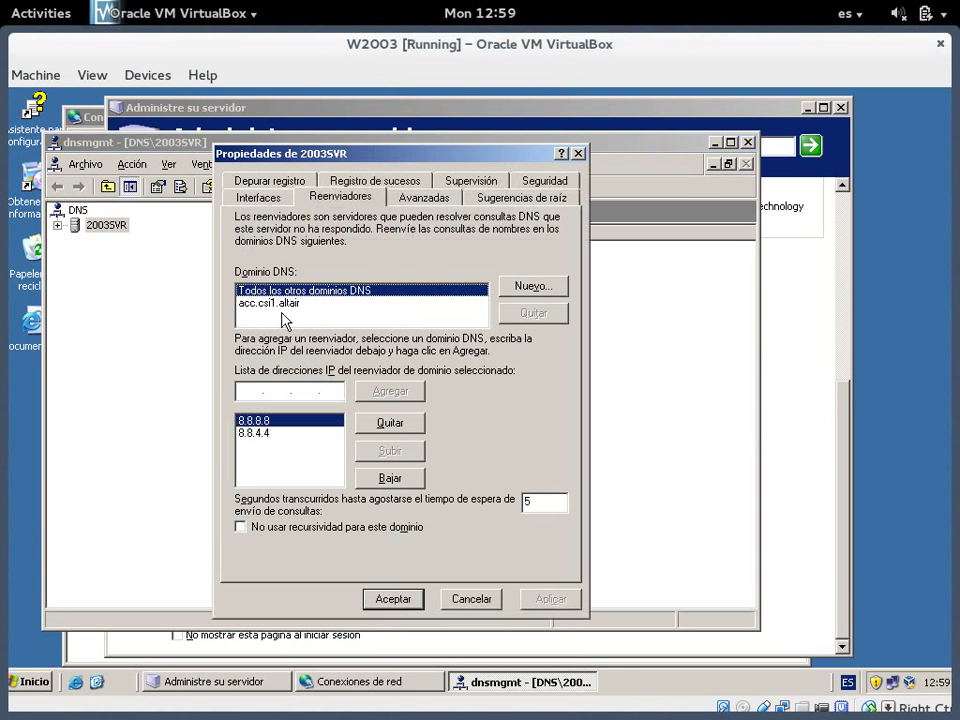
pyautogui.click(262, 303)
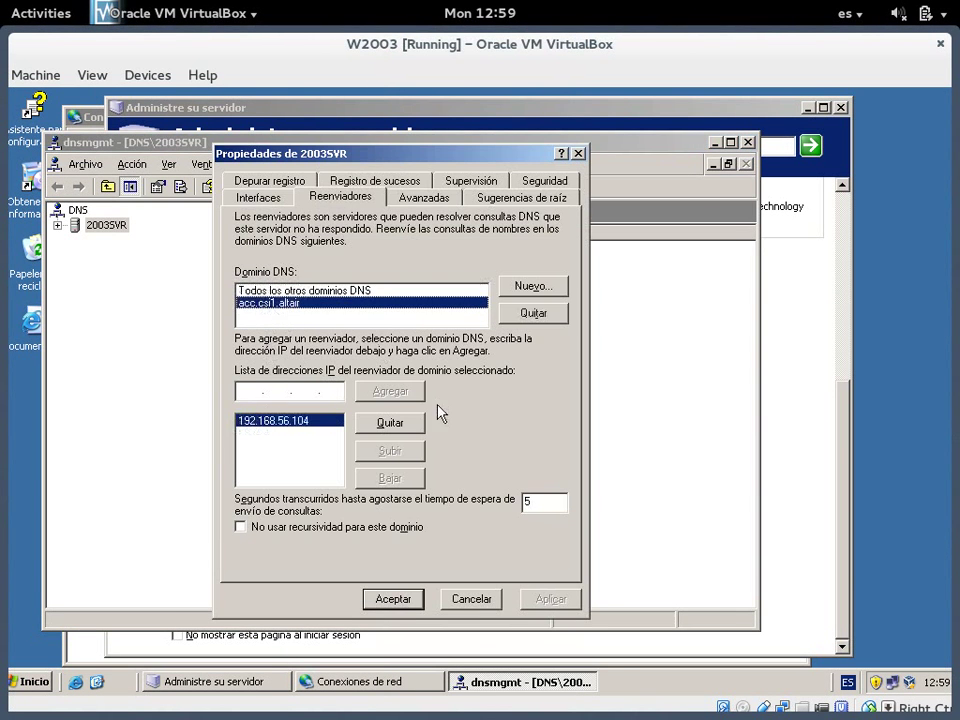
pyautogui.hotkey('ctrl', 'alt', 'Up')
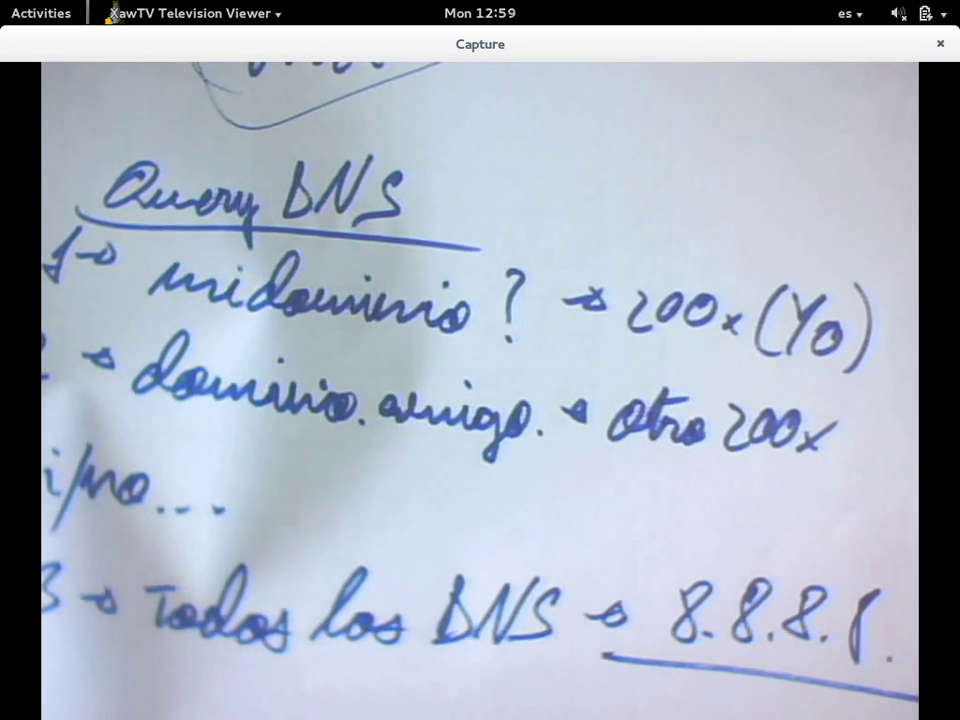
pyautogui.hotkey('ctrl', 'alt', 'Down')
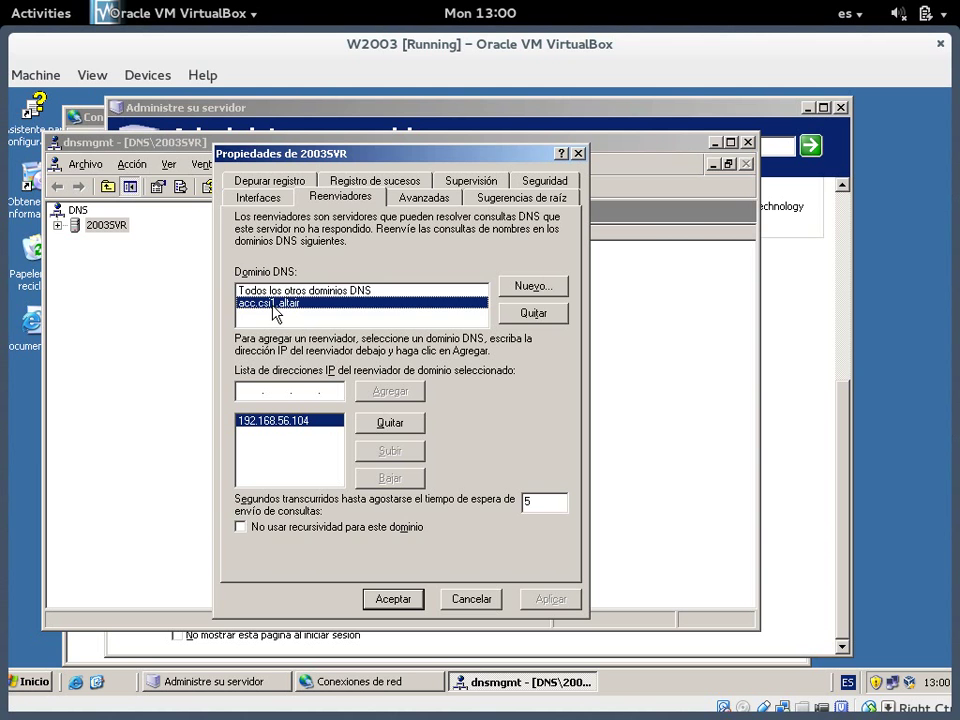
pyautogui.click(296, 425)
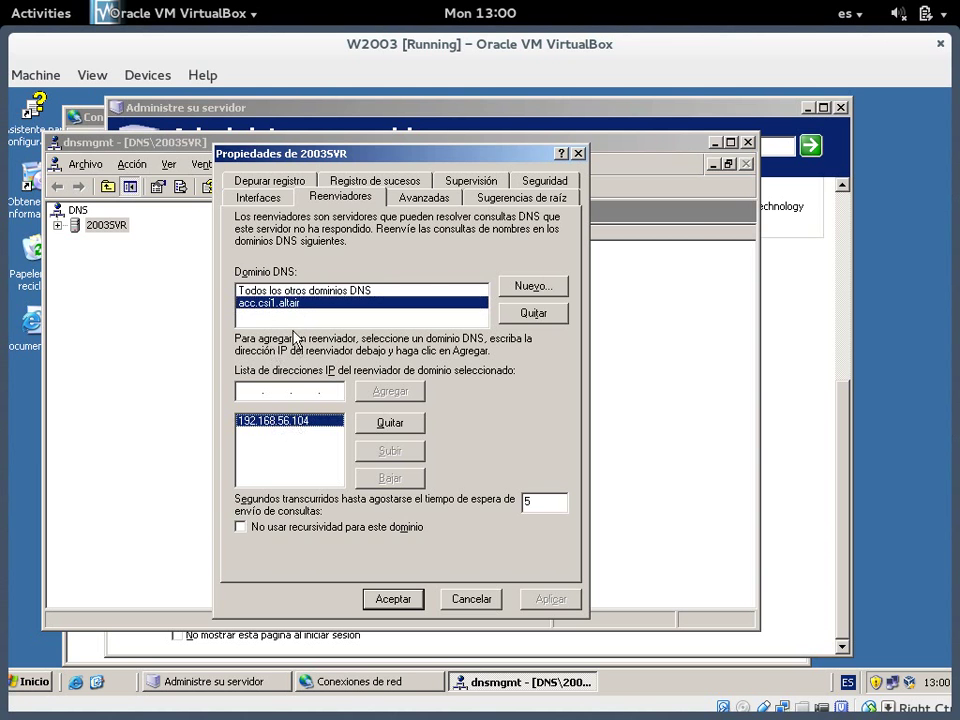
pyautogui.click(280, 290)
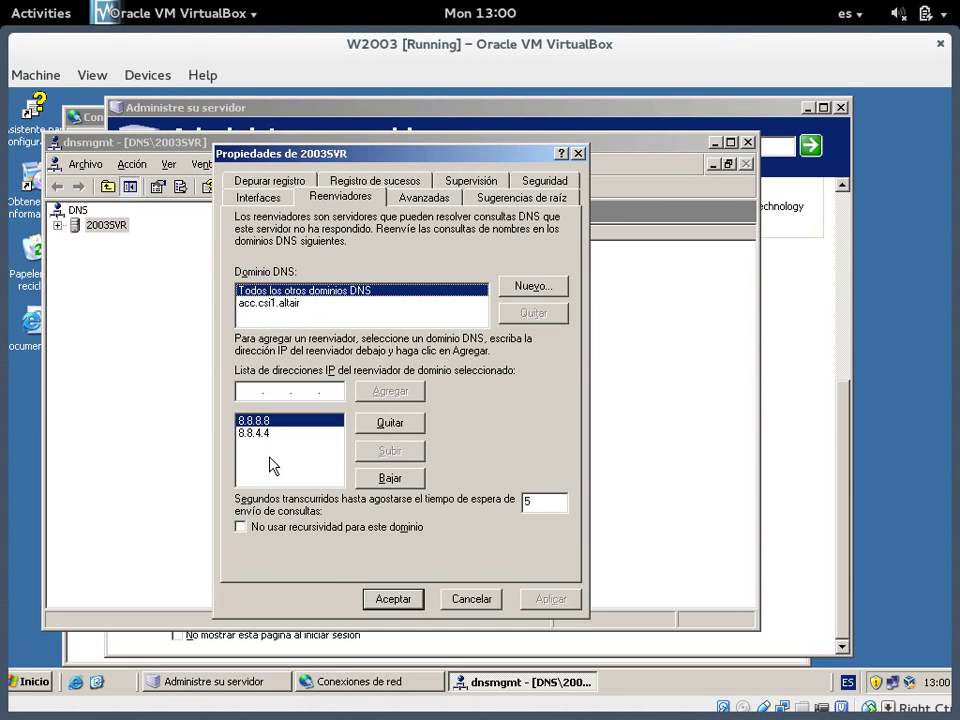
pyautogui.click(392, 599)
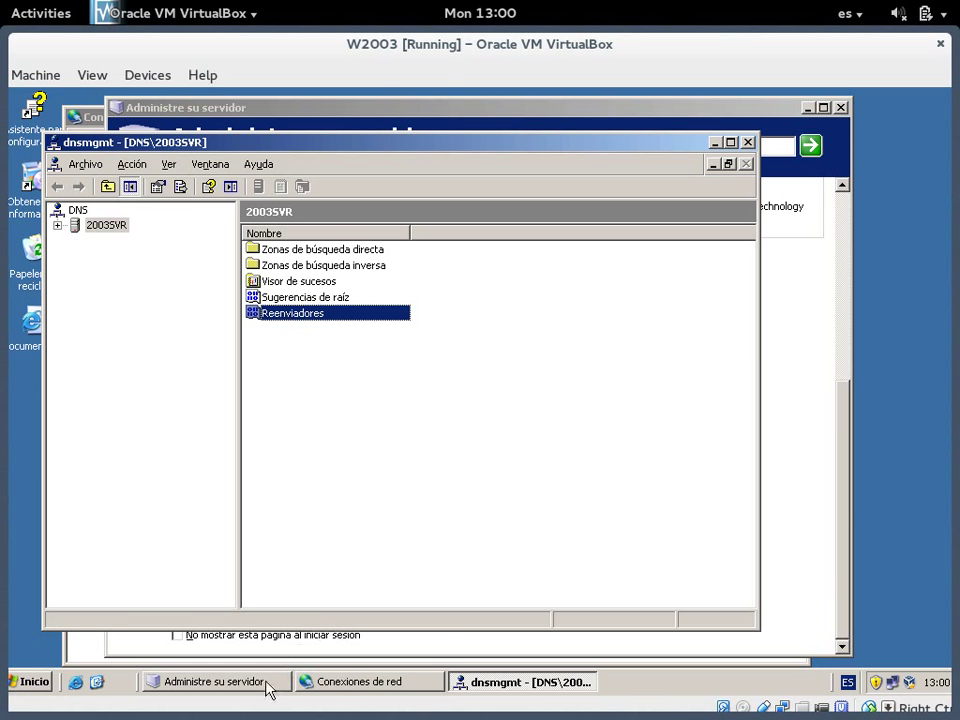
# - Look up usuario-7fc9045.acc.csi1.altair with nslookup in a new command prompt
pyautogui.click(36, 684)
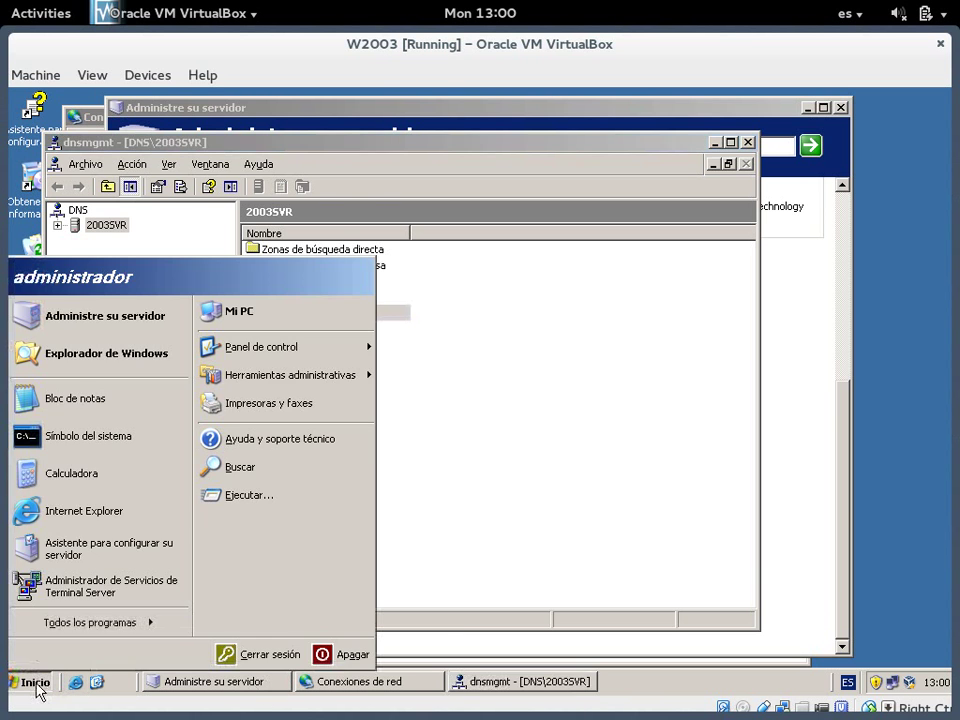
pyautogui.click(118, 435)
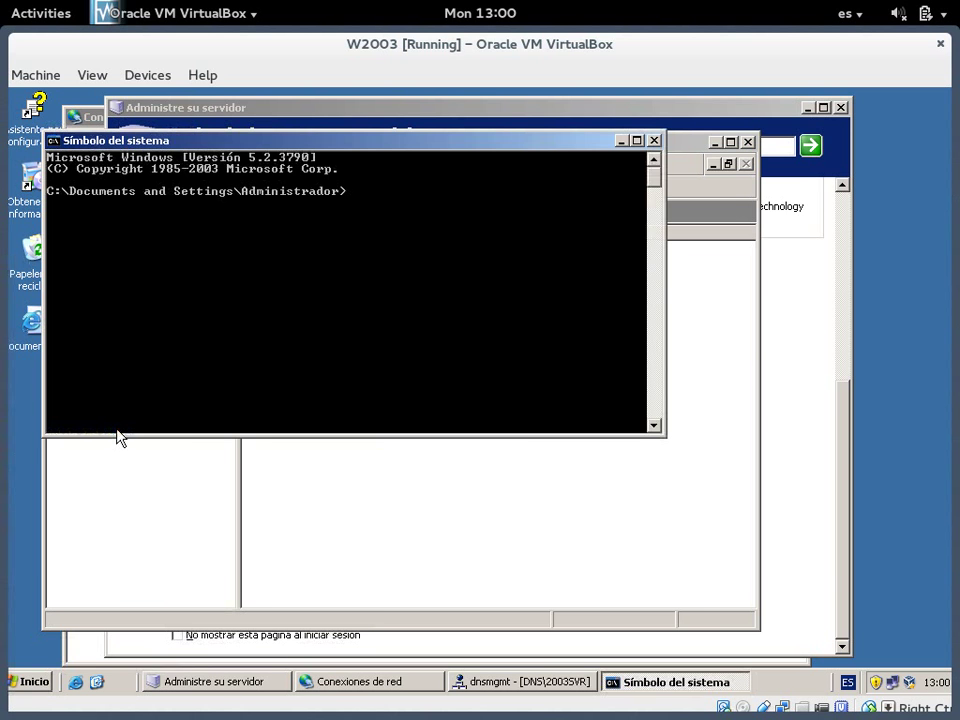
pyautogui.moveTo(381, 145); pyautogui.dragTo(489, 296)
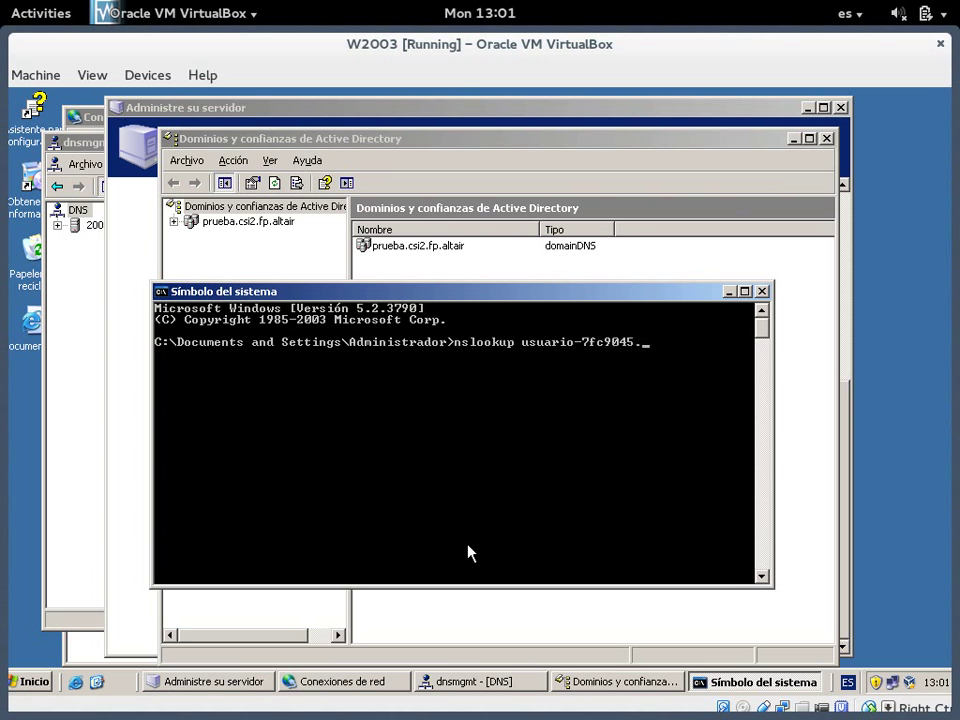
pyautogui.write('1.altair')
pyautogui.press('Return')
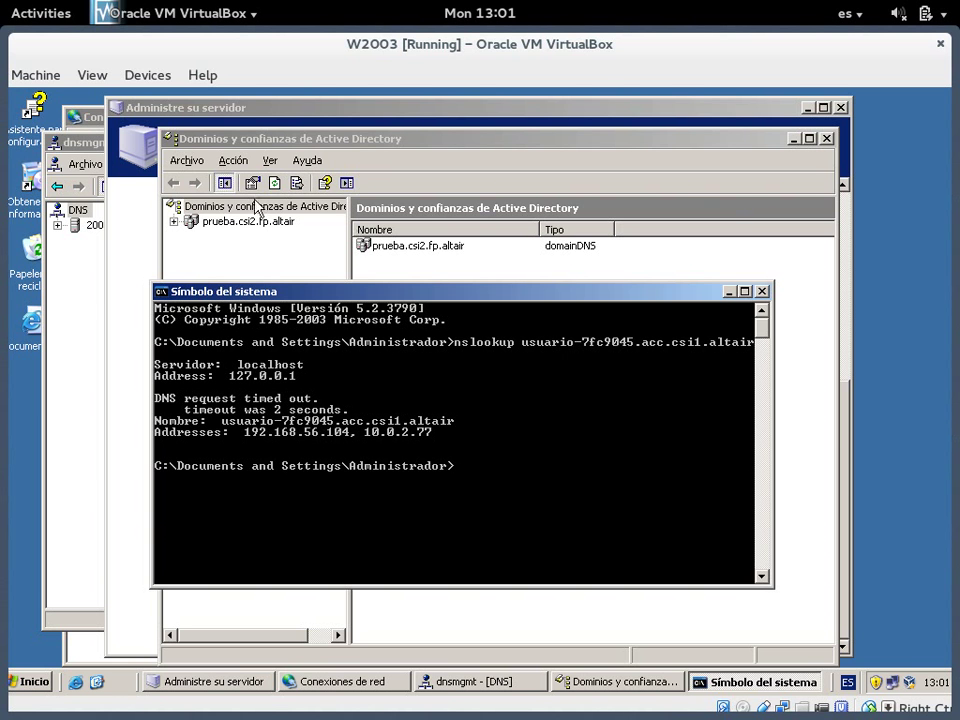
# - Open the properties of the prueba.csi2.fp.altair domain in Dominios y confianzas de Active Directory
pyautogui.click(198, 224)
pyautogui.rightClick(198, 224)
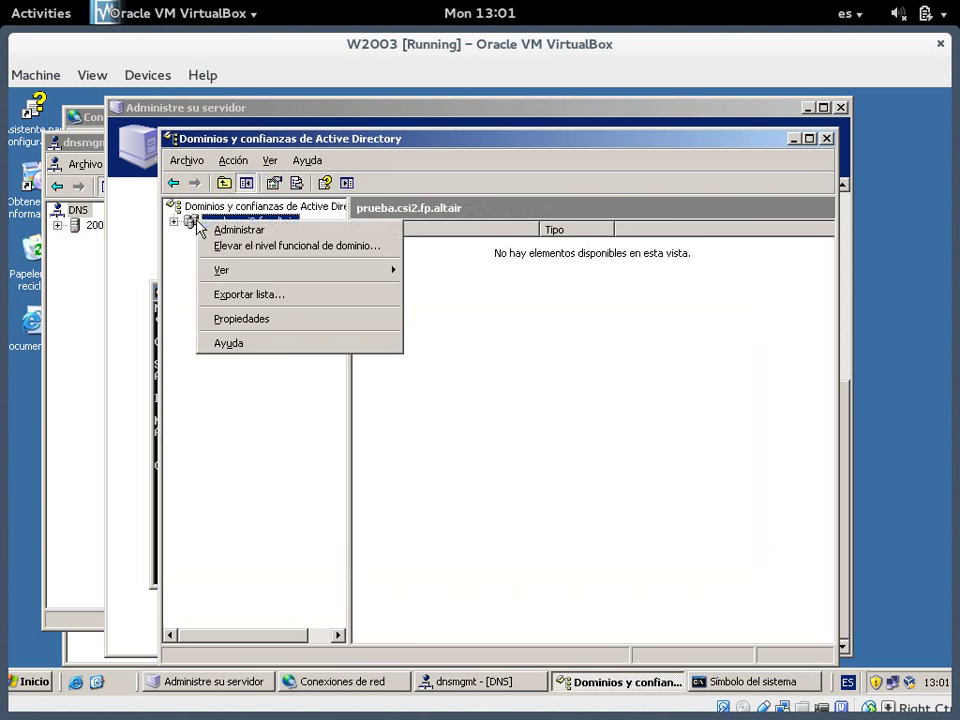
pyautogui.click(283, 320)
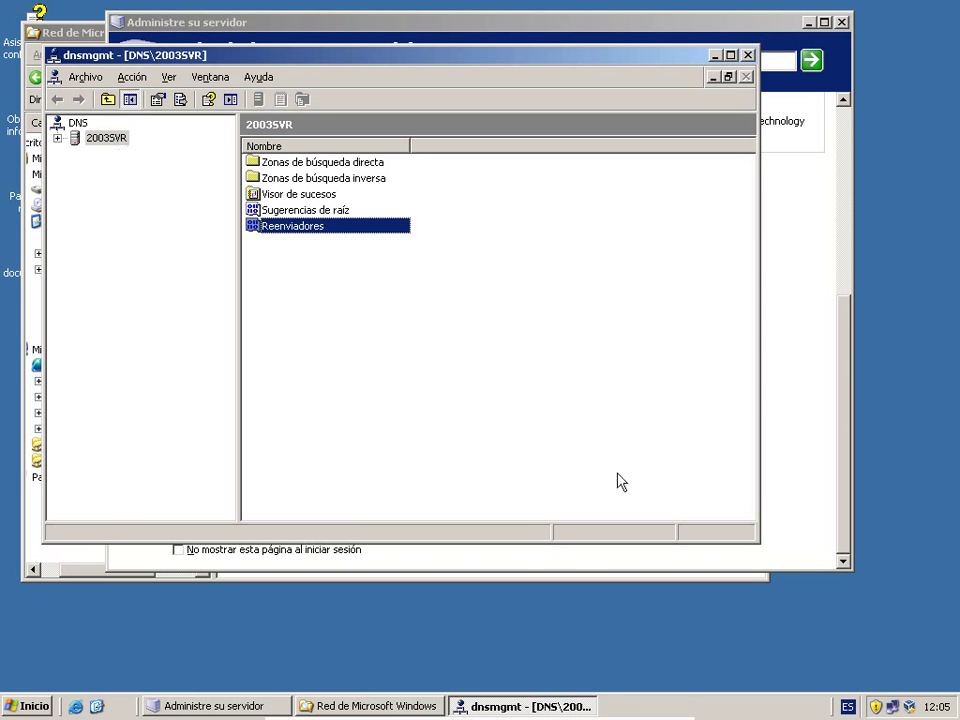
# - Close DNS management and check the functional level of the prueba.csi2.fp.altair domain in Dominios y confianzas de Active Directory
pyautogui.click(745, 55)
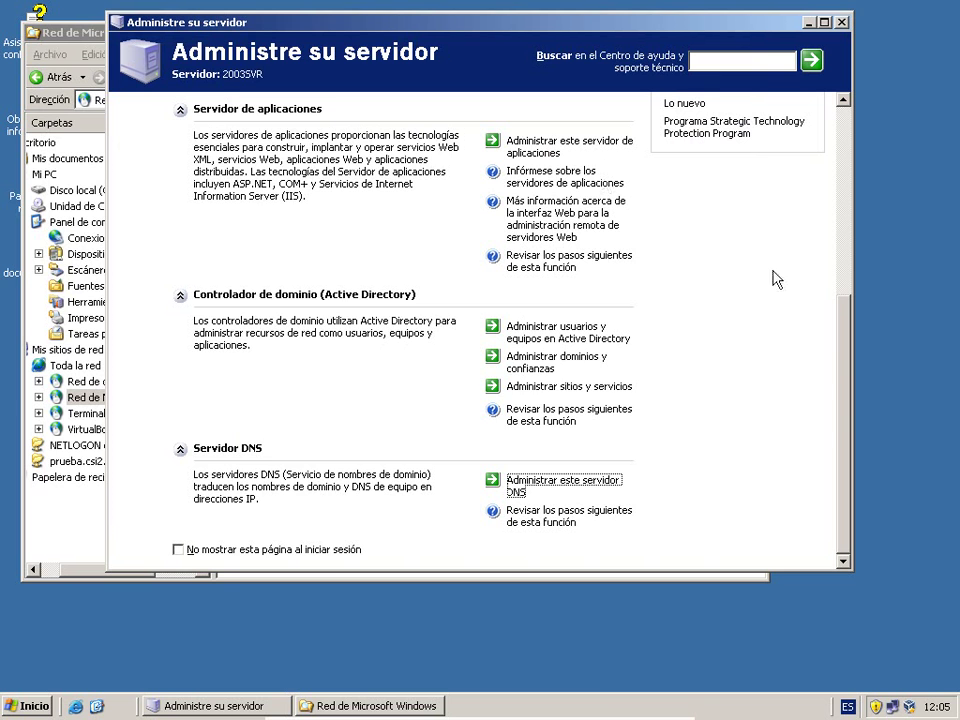
pyautogui.click(557, 362)
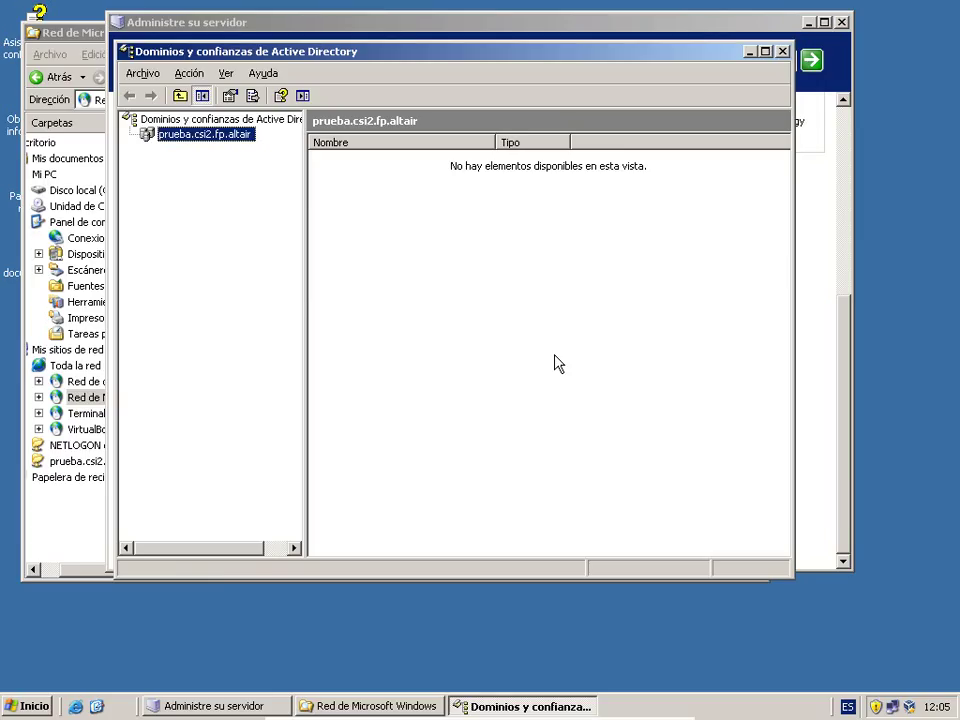
pyautogui.rightClick(218, 143)
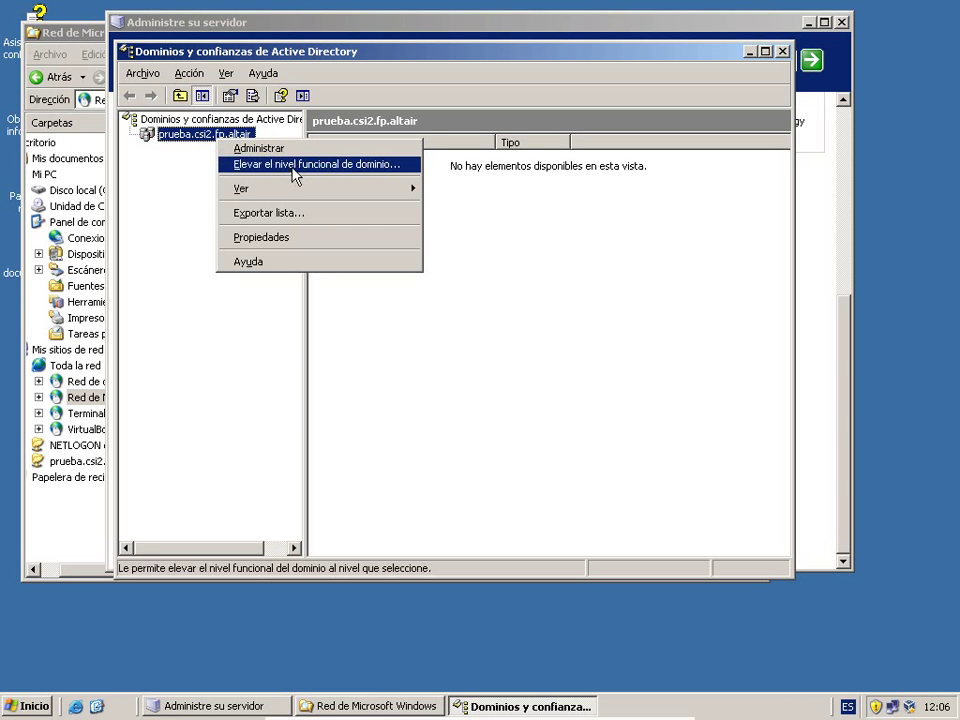
pyautogui.click(336, 168)
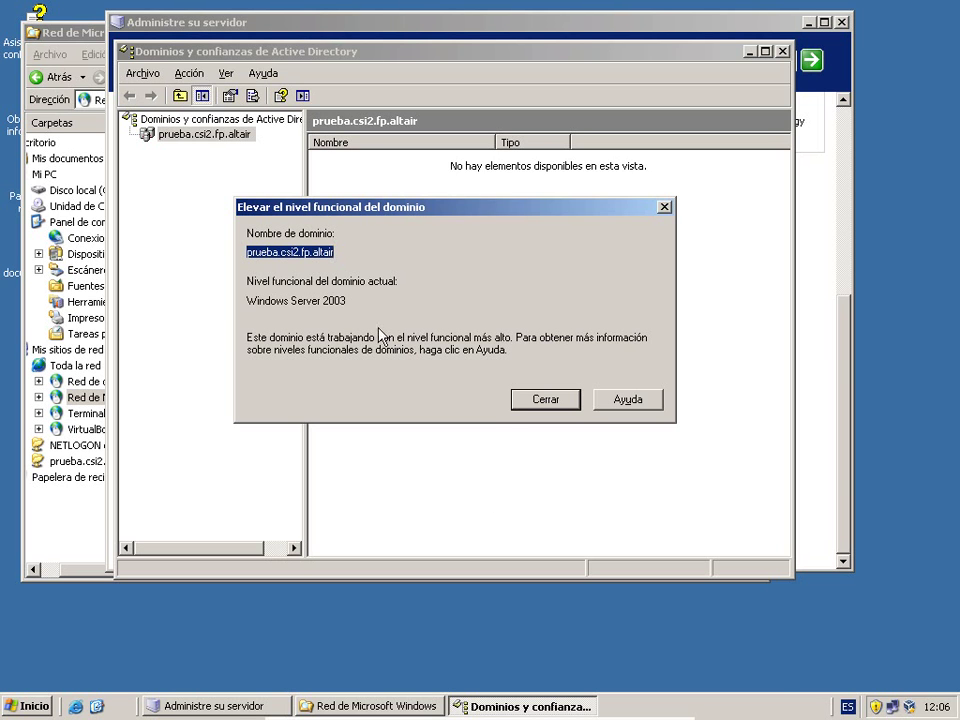
pyautogui.moveTo(247, 301); pyautogui.dragTo(386, 305)
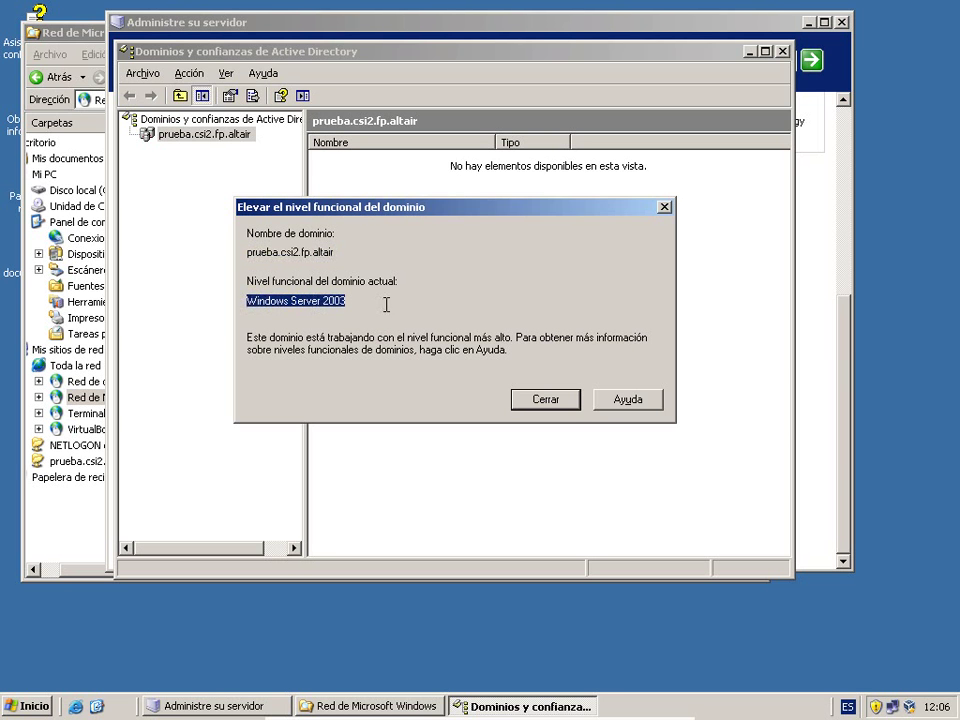
pyautogui.click(545, 399)
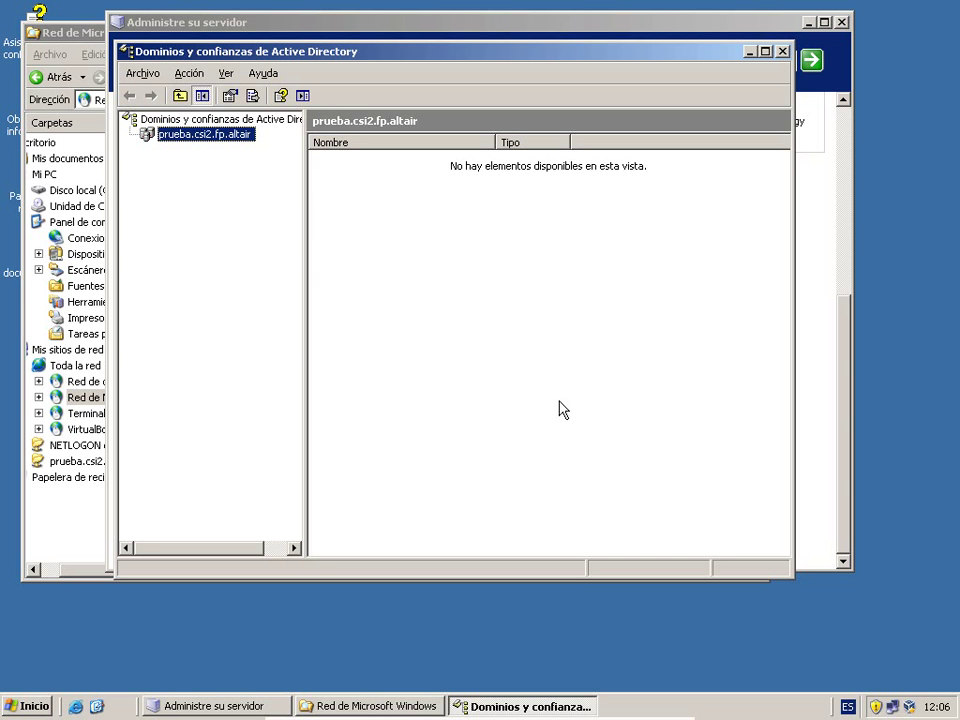
# - Start a new trust from the properties of prueba.csi2.fp.altair and name acc.csi1.altair as the trust's domain
pyautogui.rightClick(170, 135)
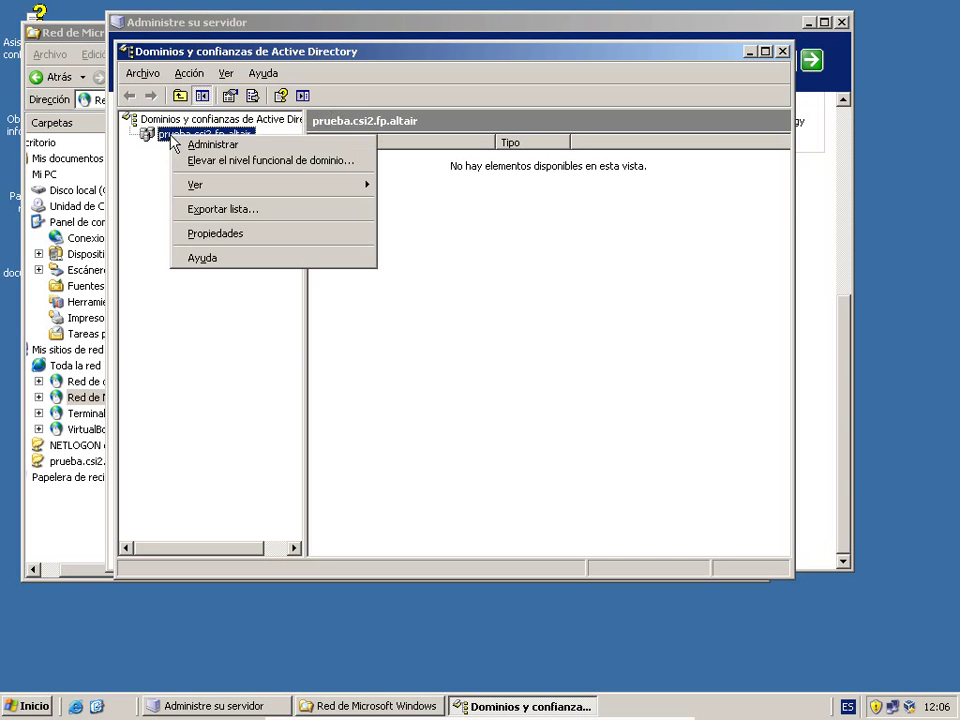
pyautogui.click(242, 236)
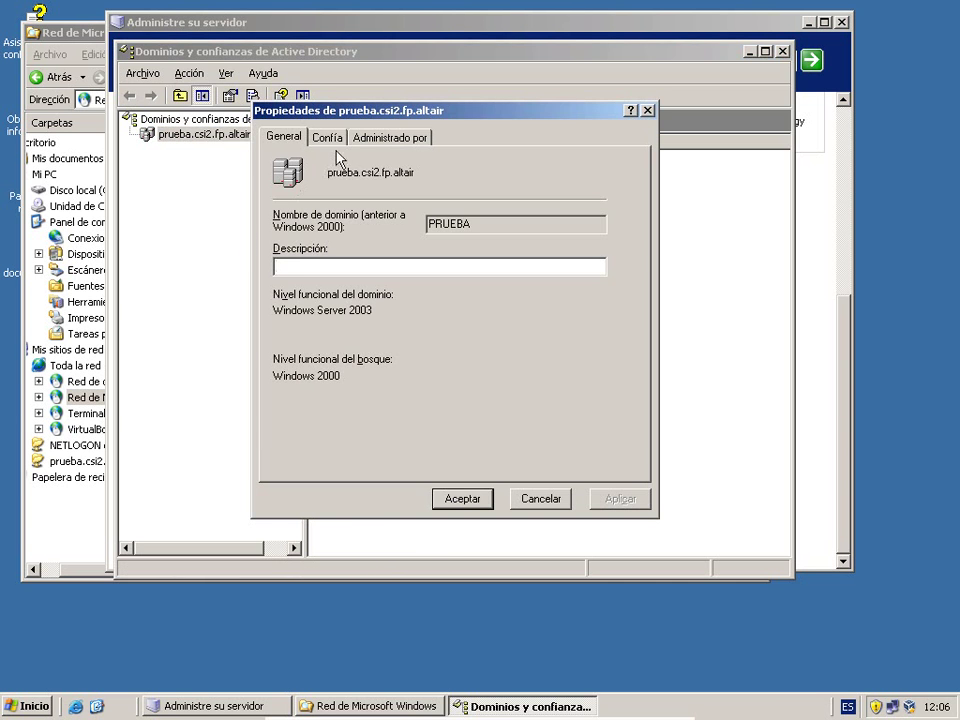
pyautogui.click(330, 140)
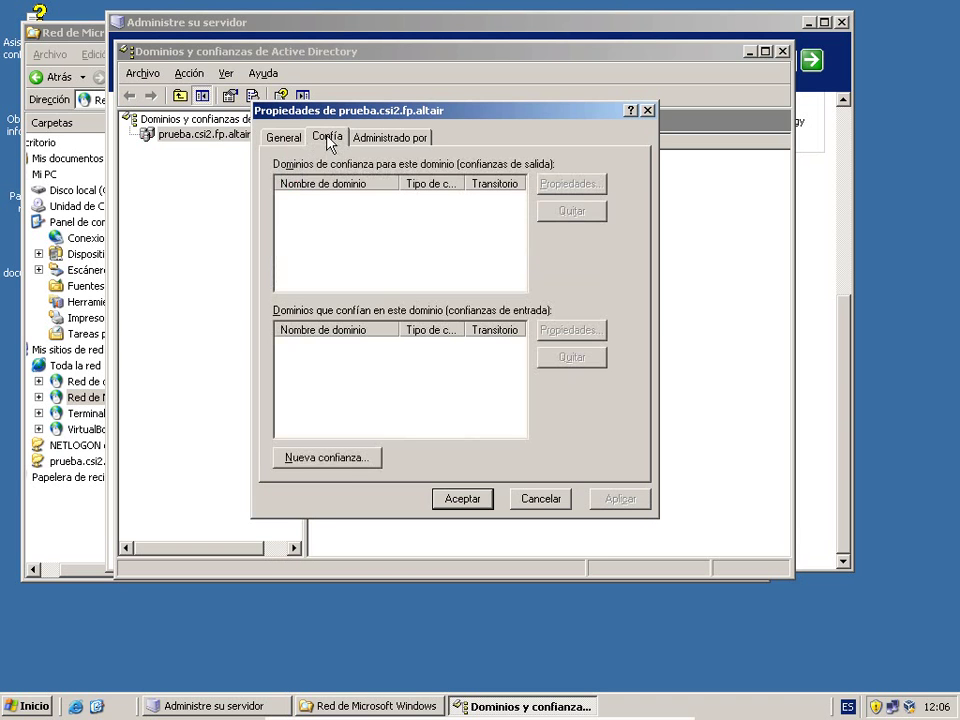
pyautogui.click(342, 458)
pyautogui.click(640, 509)
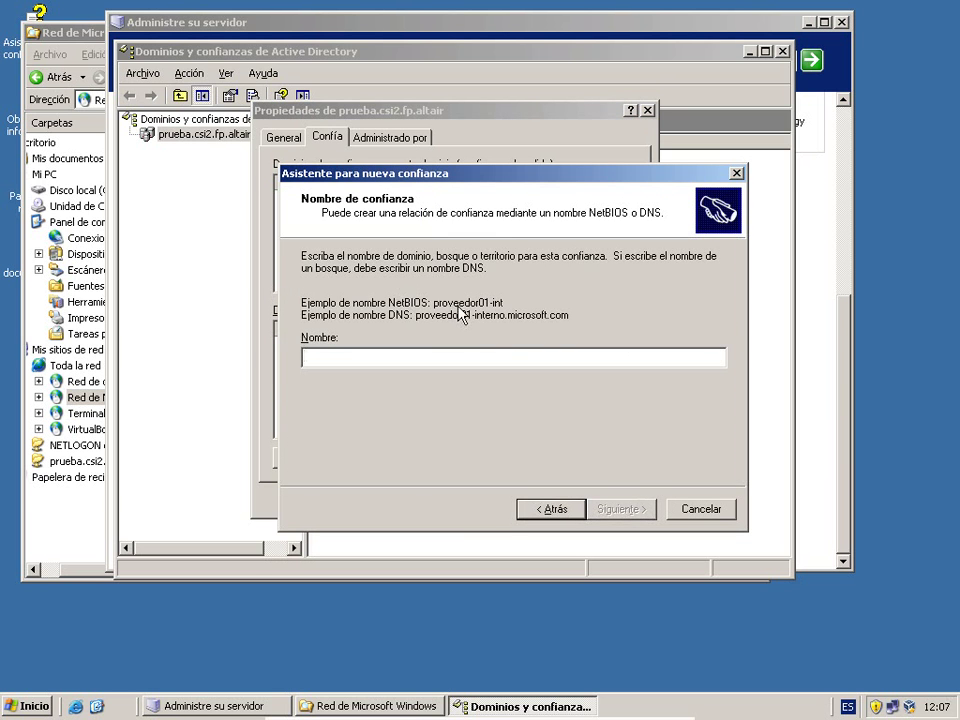
pyautogui.write('acc.')
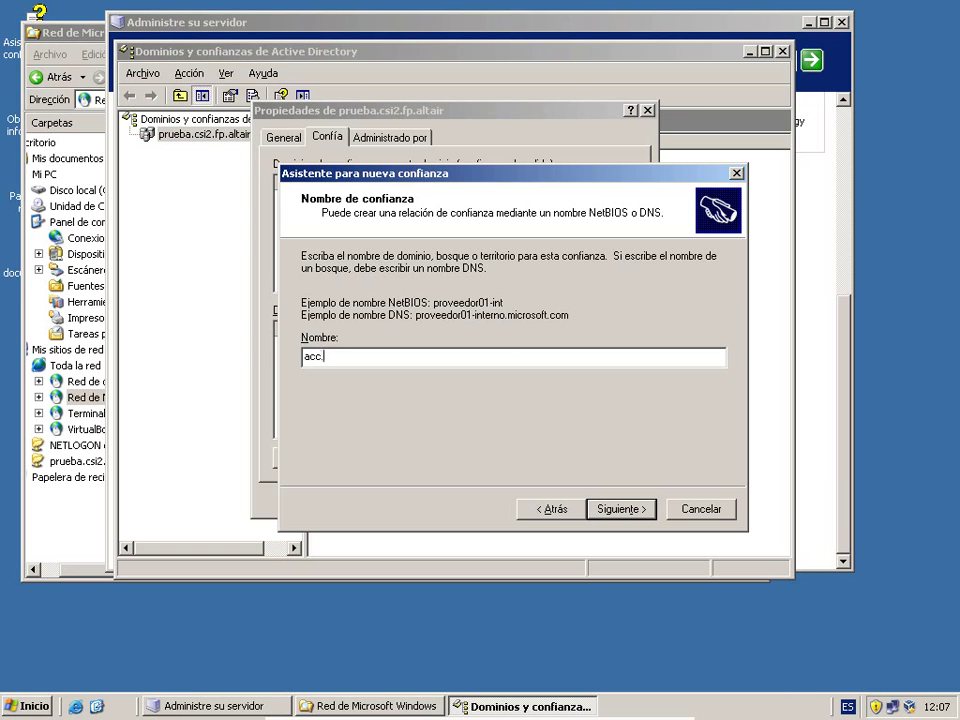
pyautogui.write('csi1.altair')
pyautogui.click(631, 513)
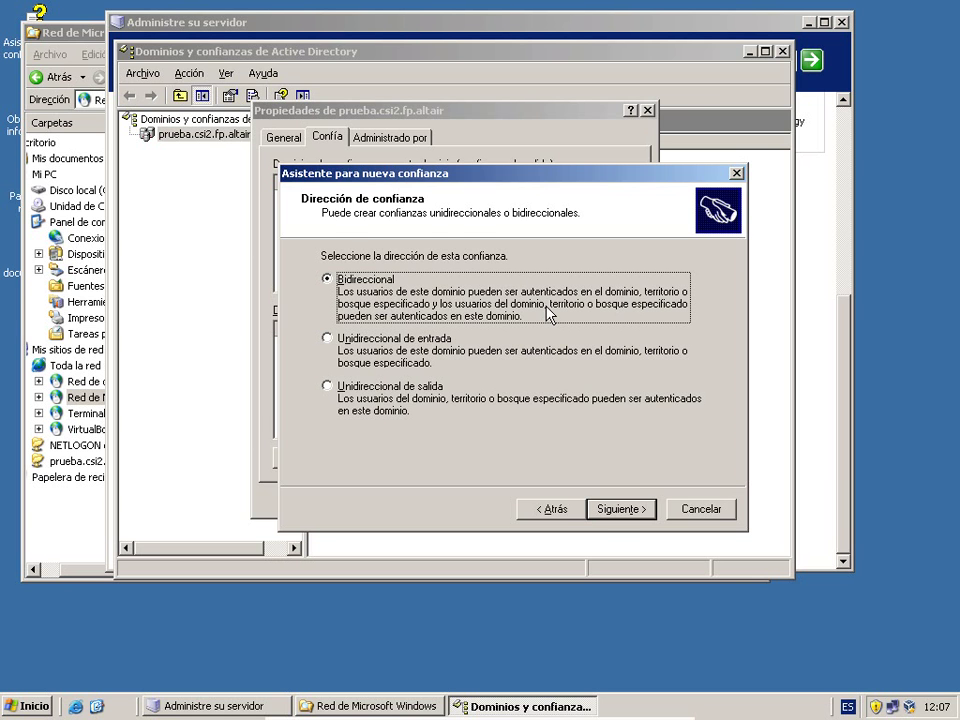
# - Make the trust bidirectional and have it created in both this domain and the specified domain
pyautogui.click(626, 511)
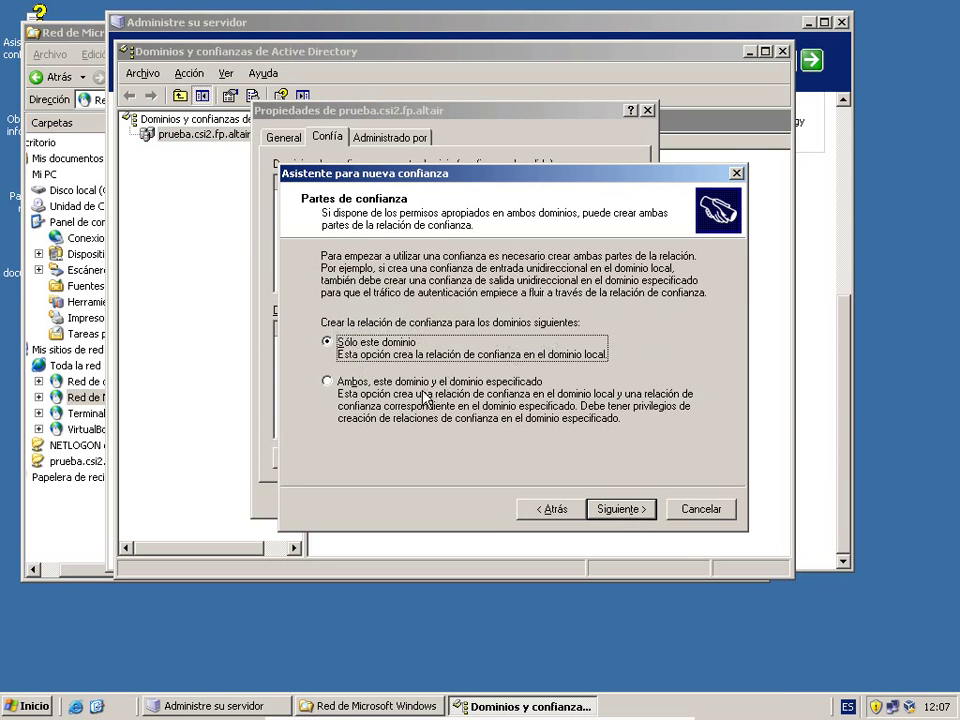
pyautogui.click(373, 405)
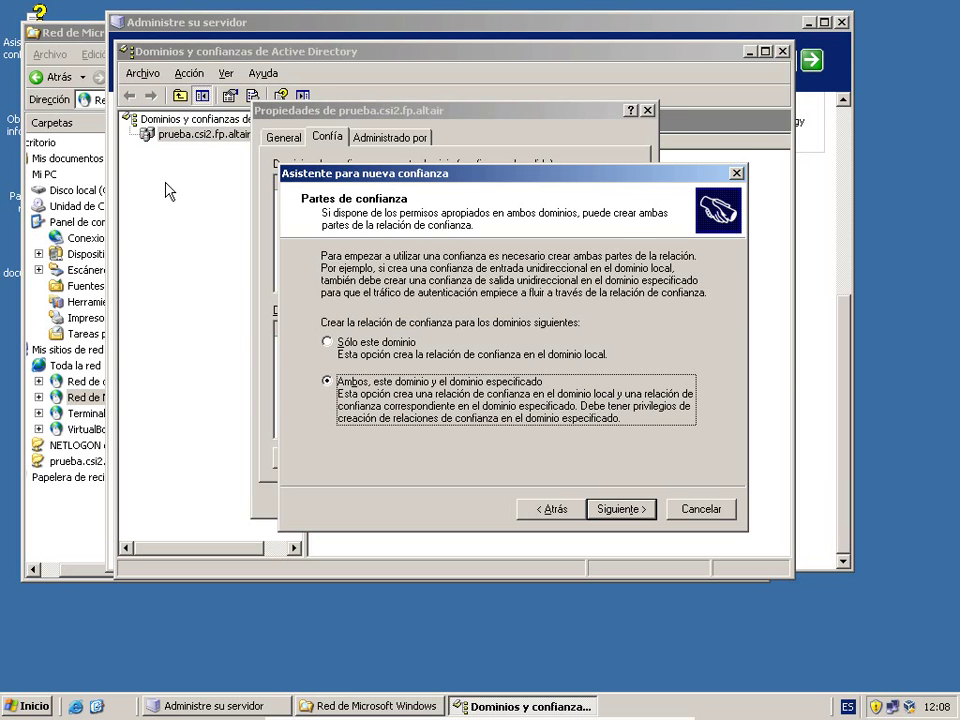
pyautogui.click(620, 509)
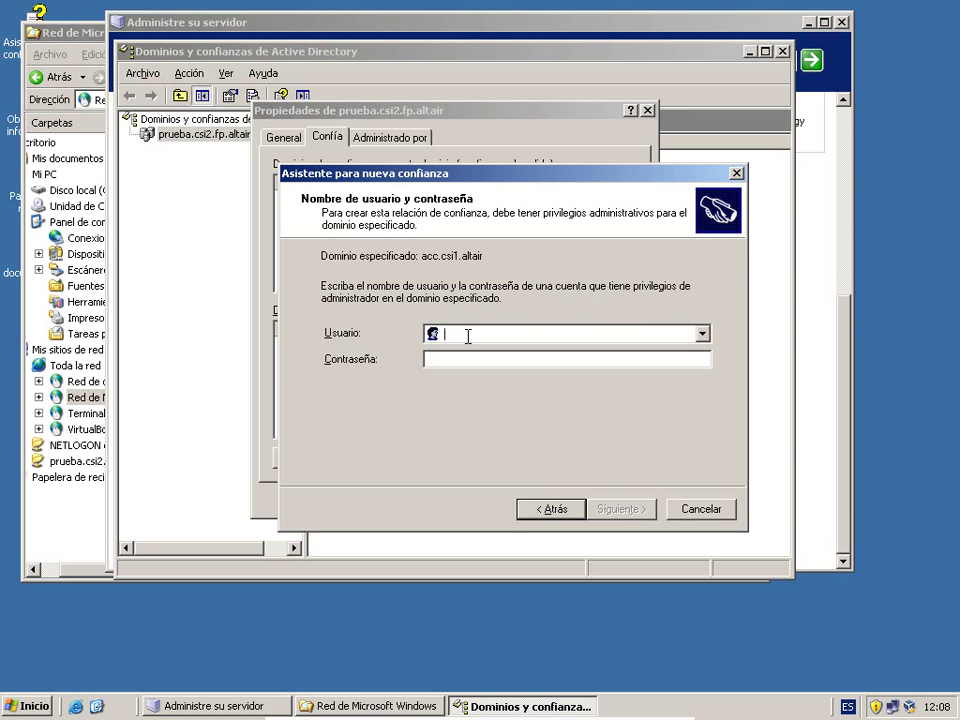
# - Enter administrador as the user and the account password for the acc.csi1.altair domain, and submit the credentials
pyautogui.write('admini')
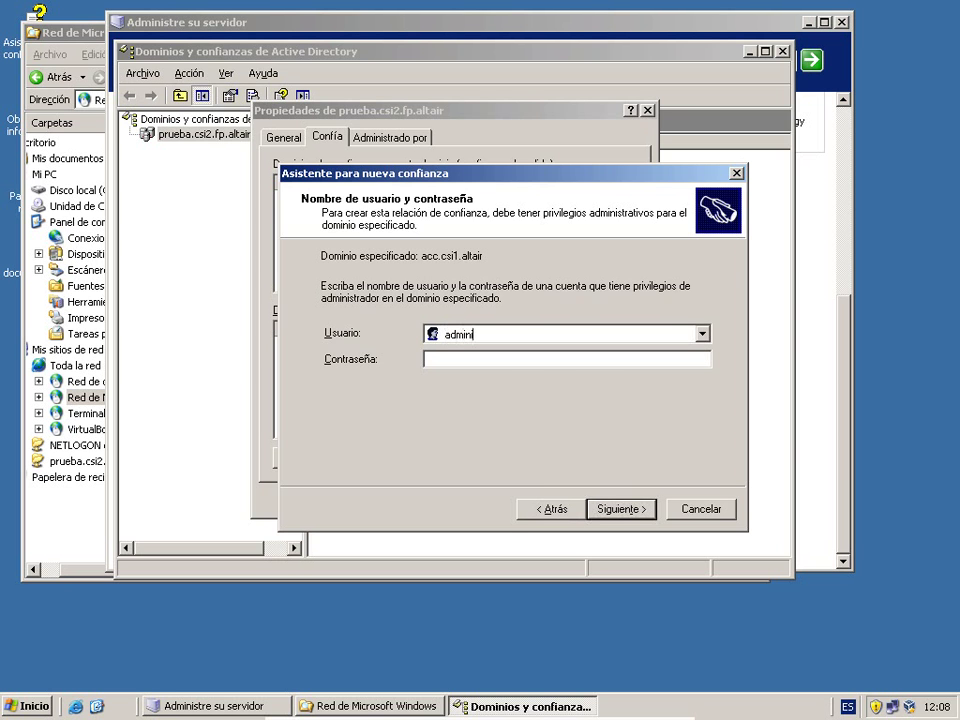
pyautogui.write('strado')
pyautogui.press('Tab')
pyautogui.click(580, 332)
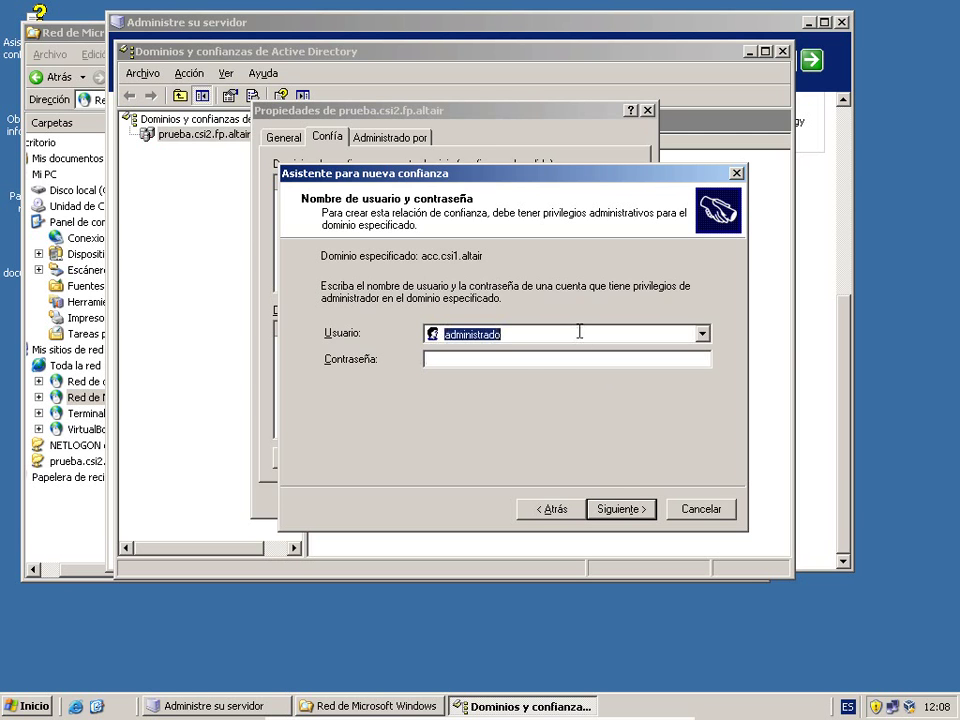
pyautogui.click(580, 332)
pyautogui.write('r')
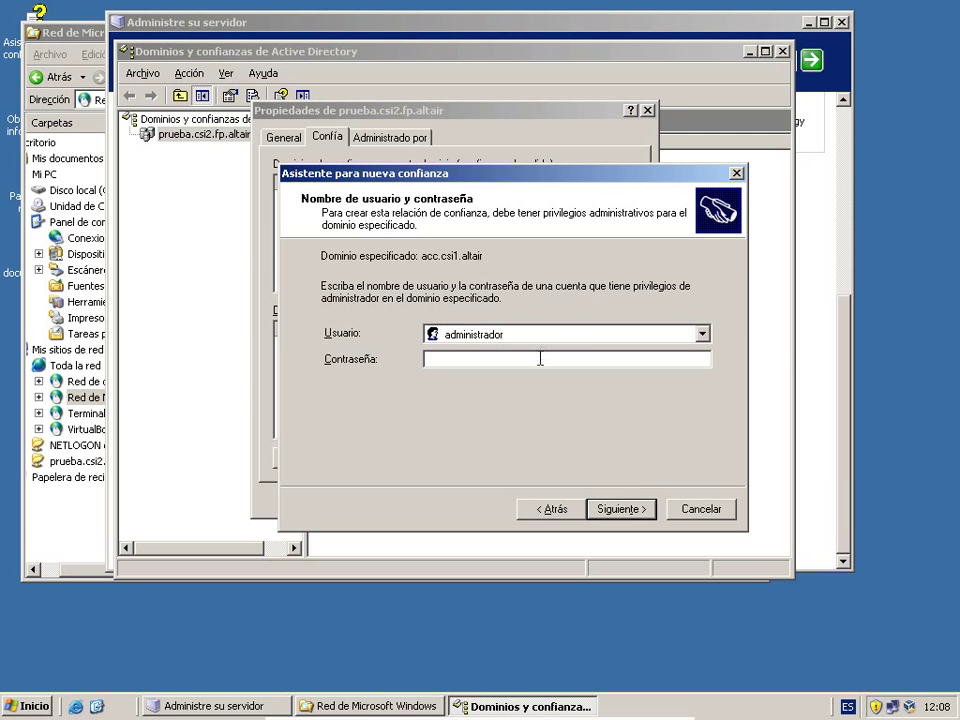
pyautogui.click(540, 358)
pyautogui.write('a********')
pyautogui.press('Return')
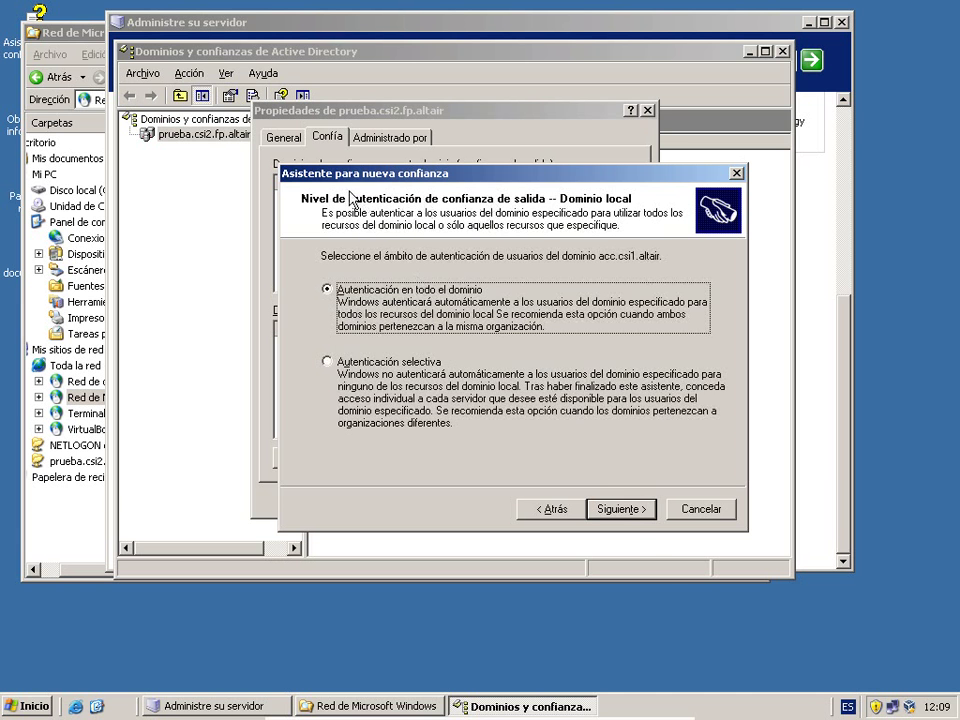
# - Accept domain-wide authentication for both the local and specified domains, review the trust summary and create the trust
pyautogui.click(621, 509)
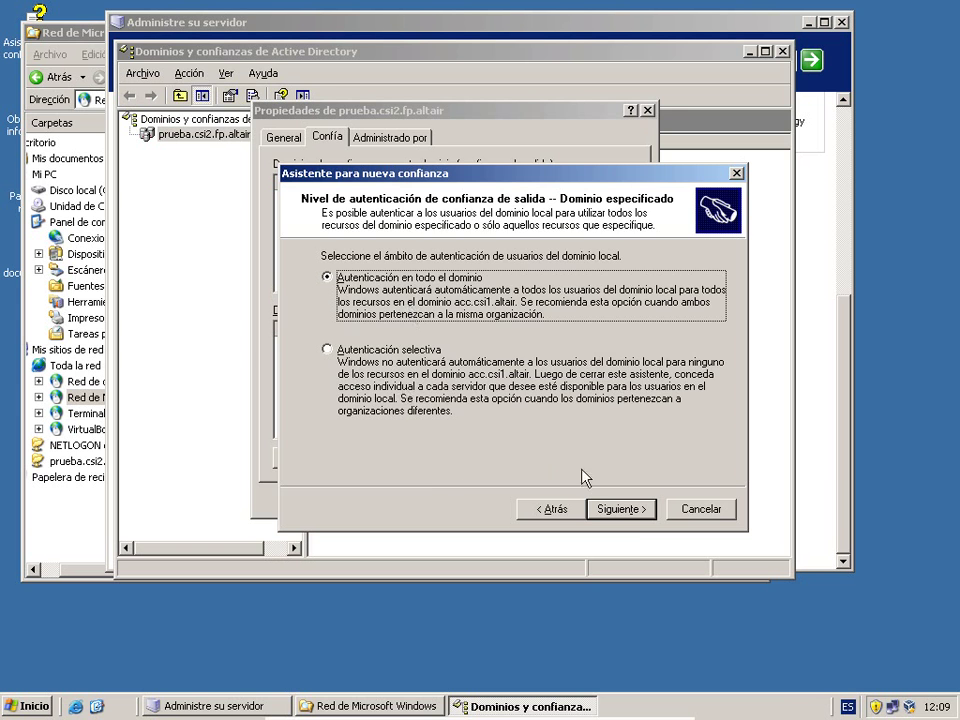
pyautogui.click(630, 512)
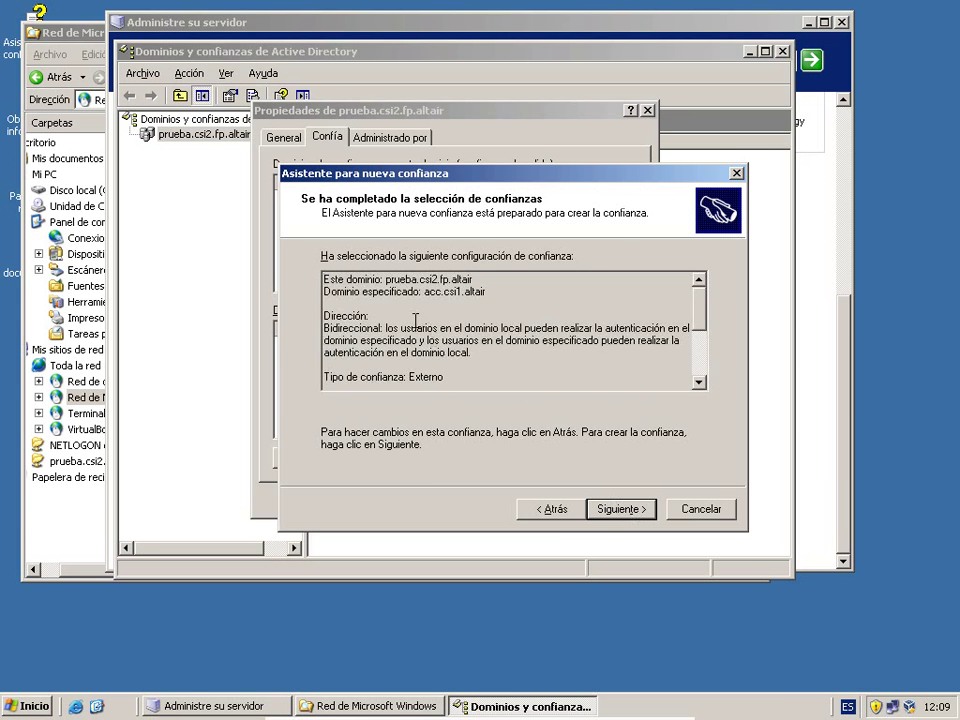
pyautogui.scroll(-3, 415, 320)
pyautogui.scroll(3, 415, 320)
pyautogui.click(631, 510)
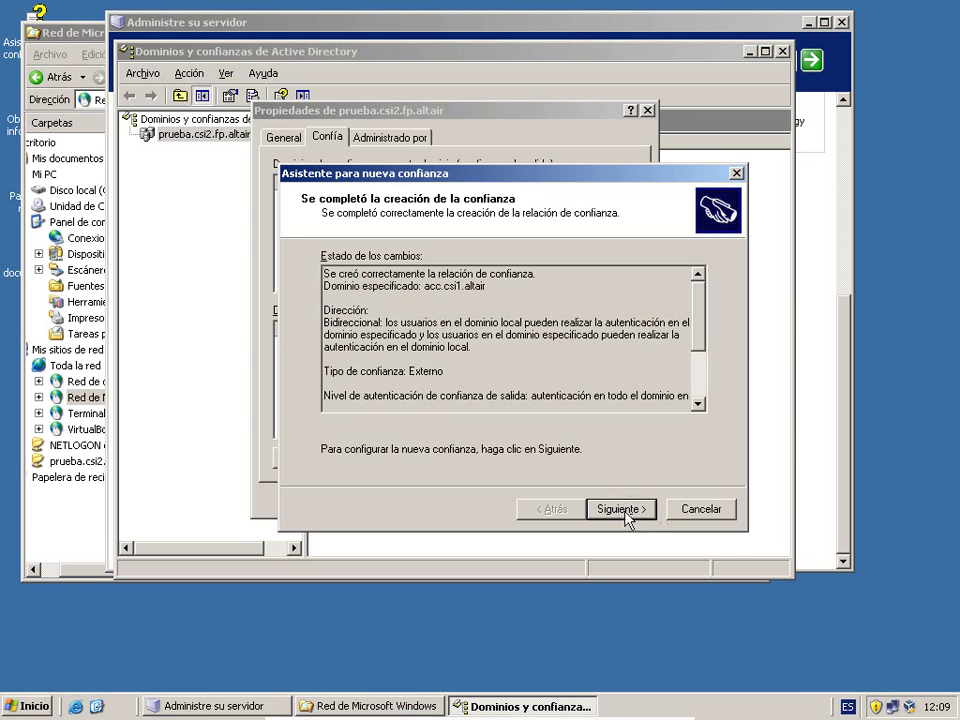
# - Confirm both the outgoing and incoming trusts, finish the new trust wizard and dismiss the SID filtering notice
pyautogui.click(621, 509)
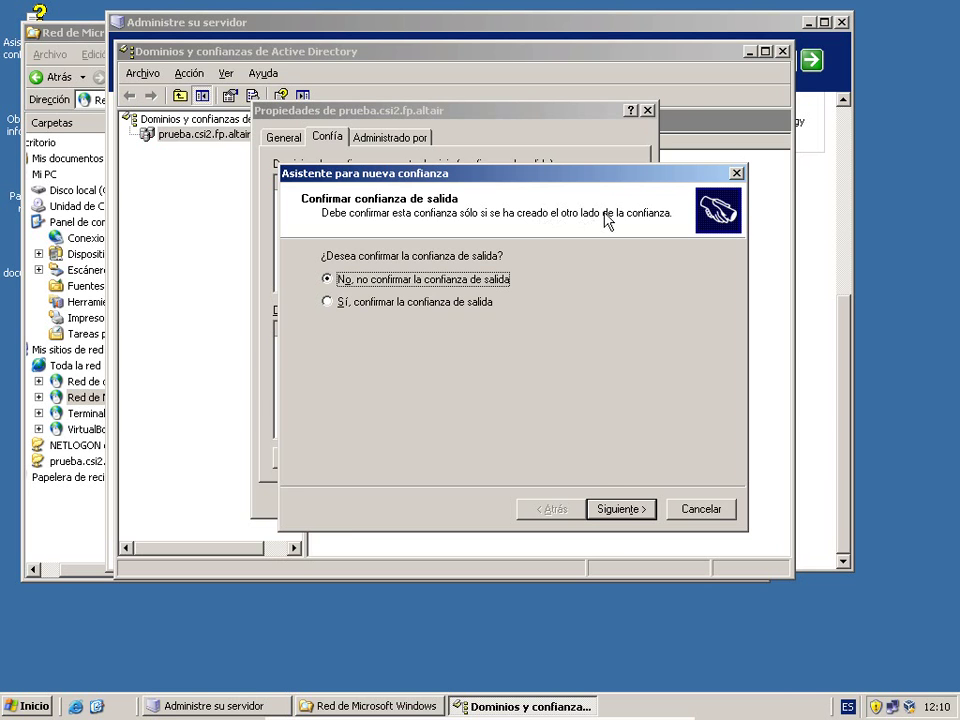
pyautogui.click(440, 302)
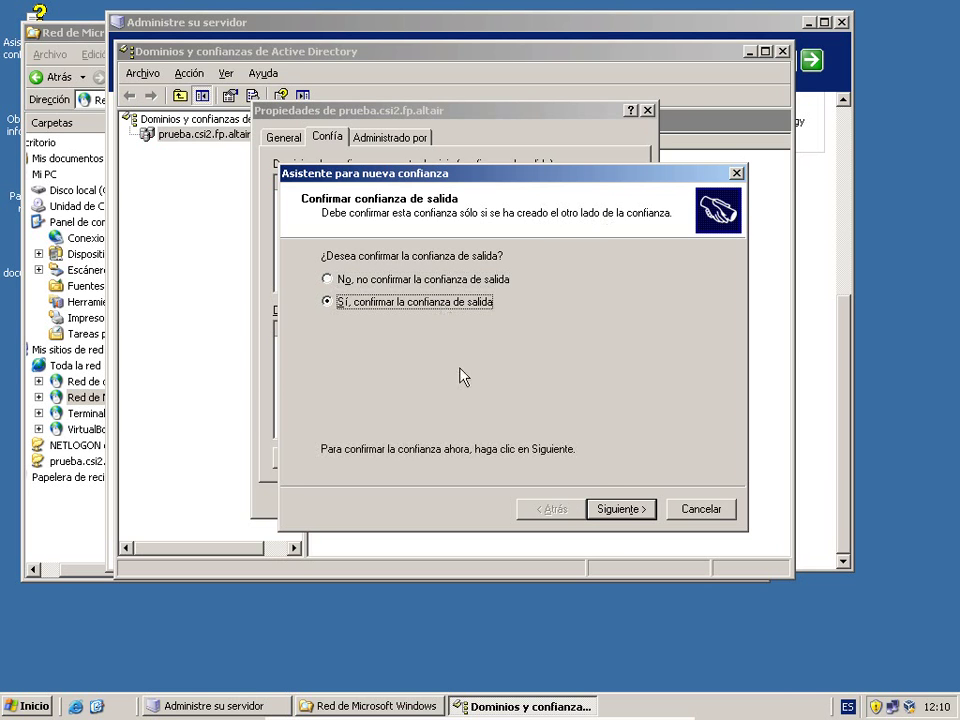
pyautogui.click(632, 510)
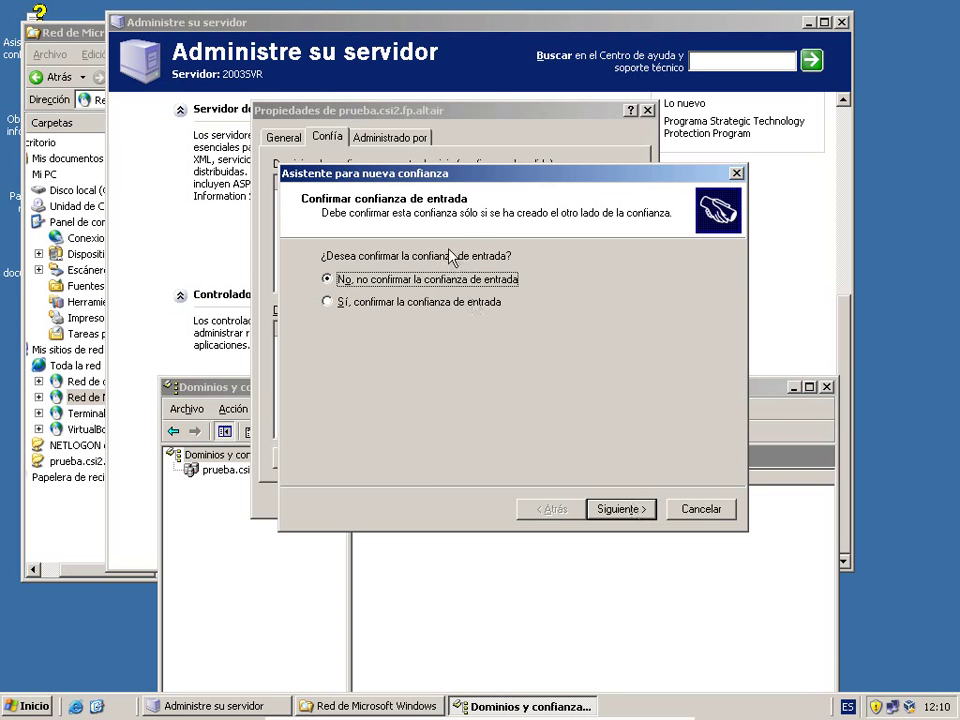
pyautogui.click(420, 303)
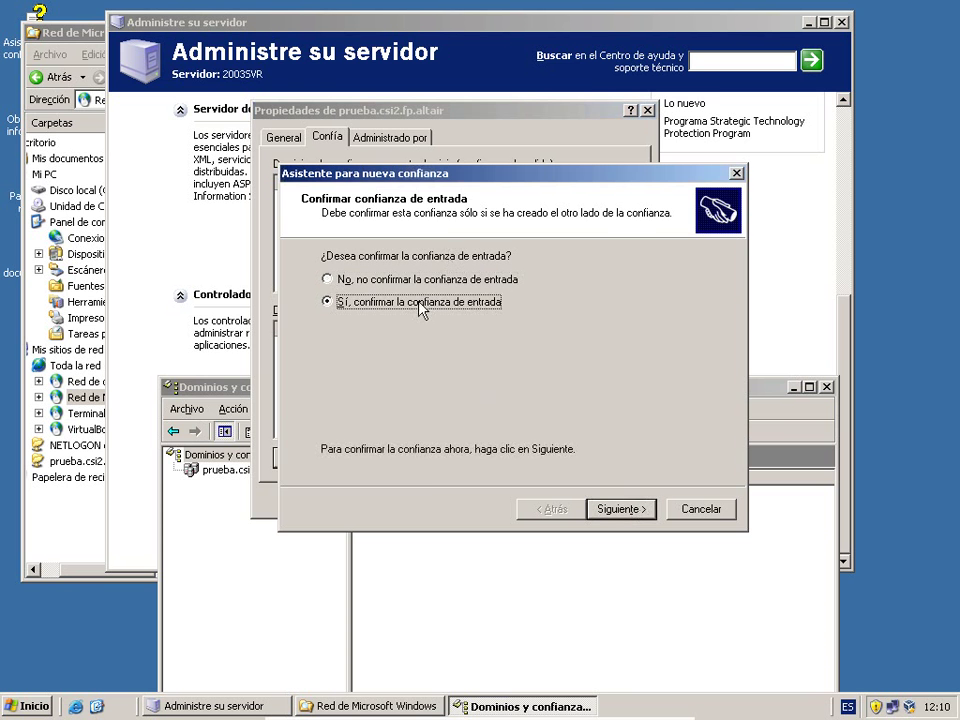
pyautogui.click(636, 510)
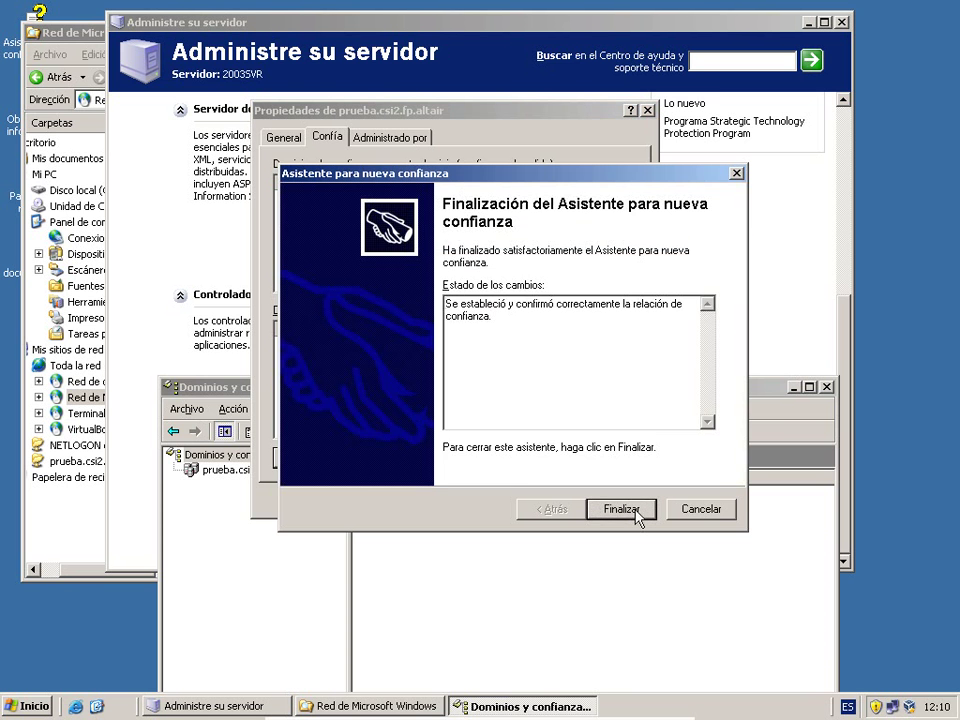
pyautogui.click(634, 510)
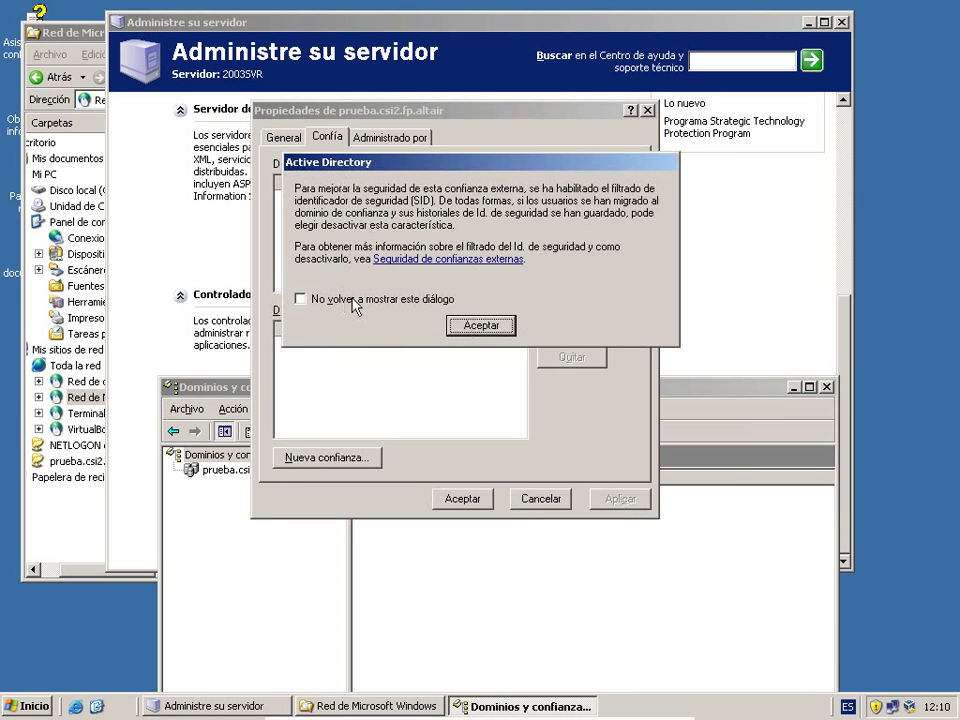
pyautogui.click(494, 326)
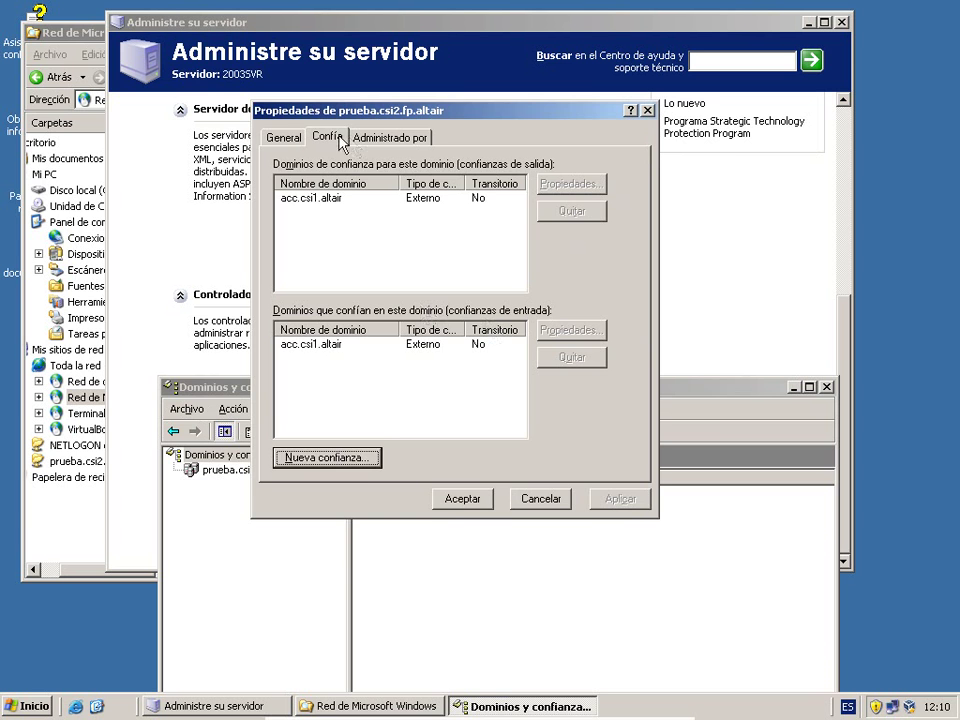
# - Review the outgoing and incoming acc.csi1.altair trusts of prueba.csi2.fp.altair and close the domain properties
pyautogui.click(250, 599)
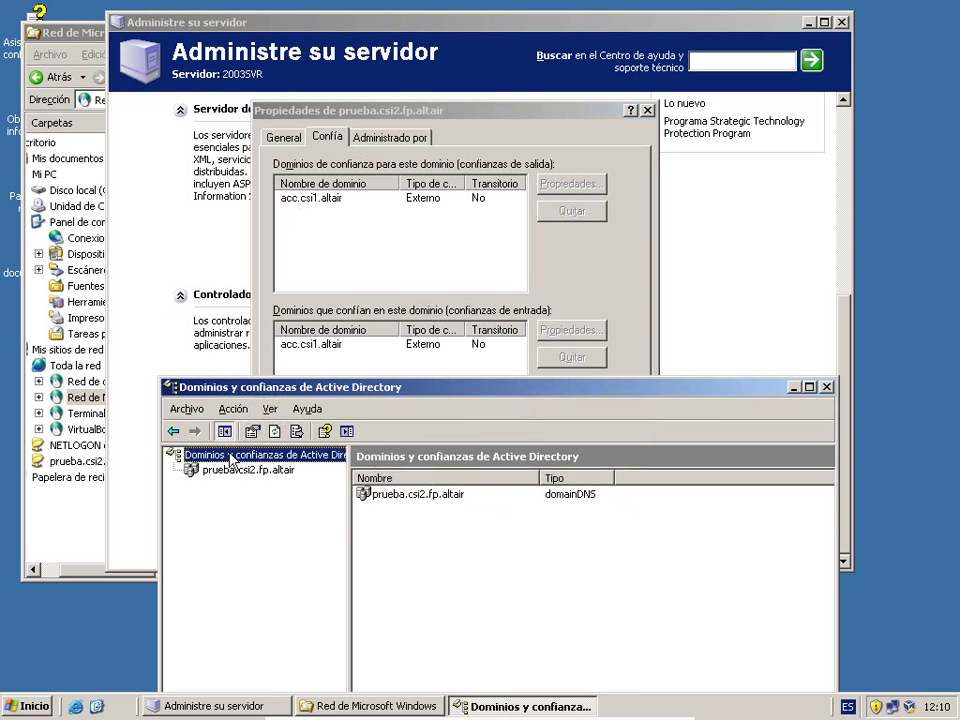
pyautogui.click(249, 471)
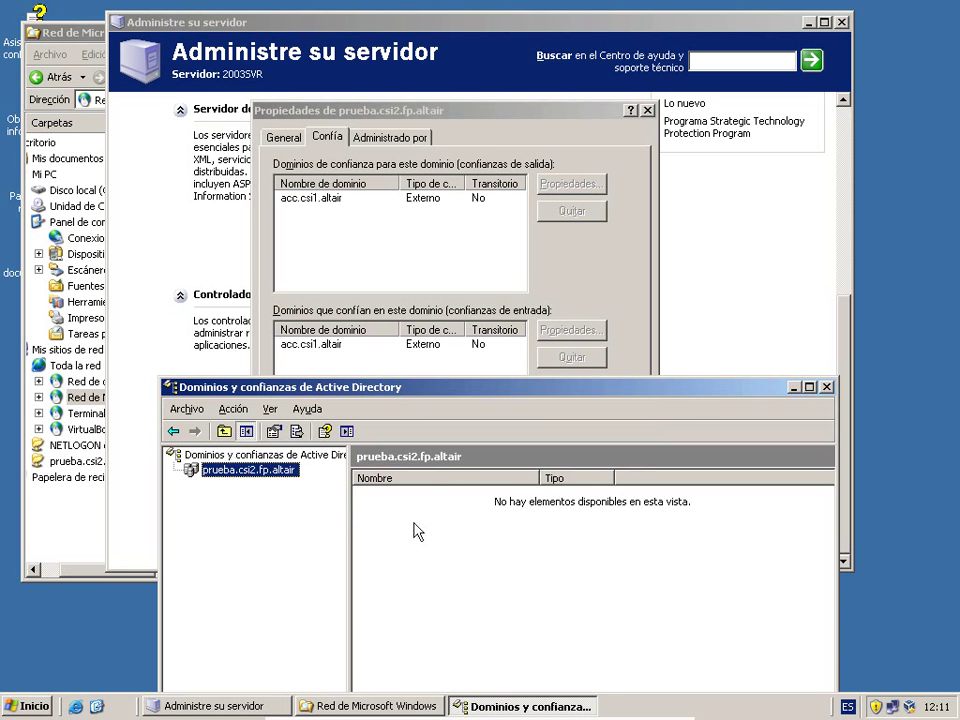
pyautogui.click(440, 250)
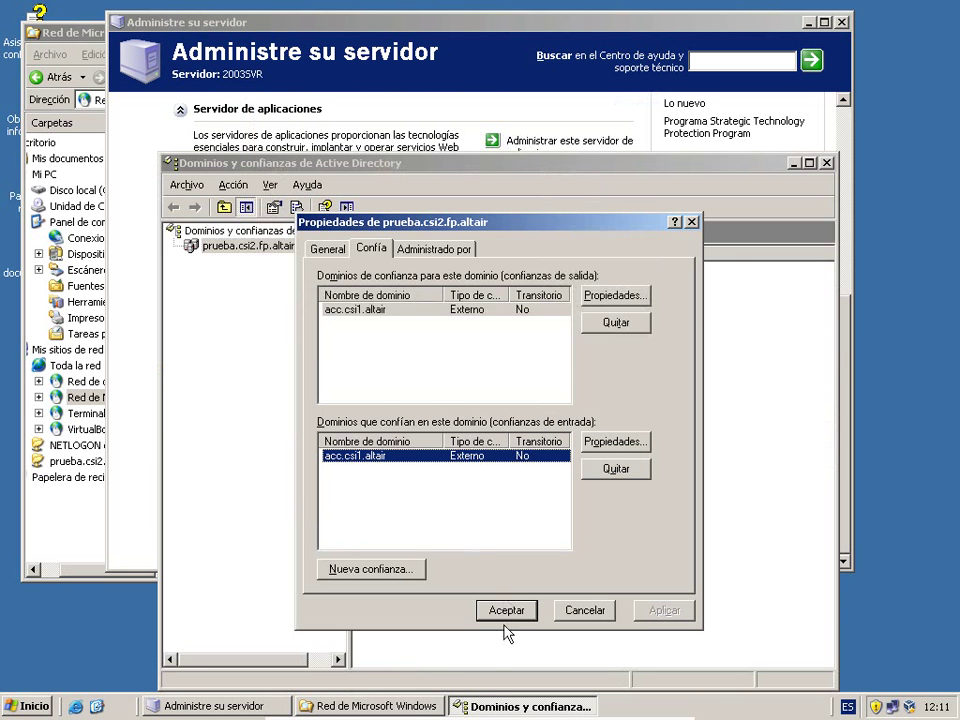
pyautogui.click(507, 612)
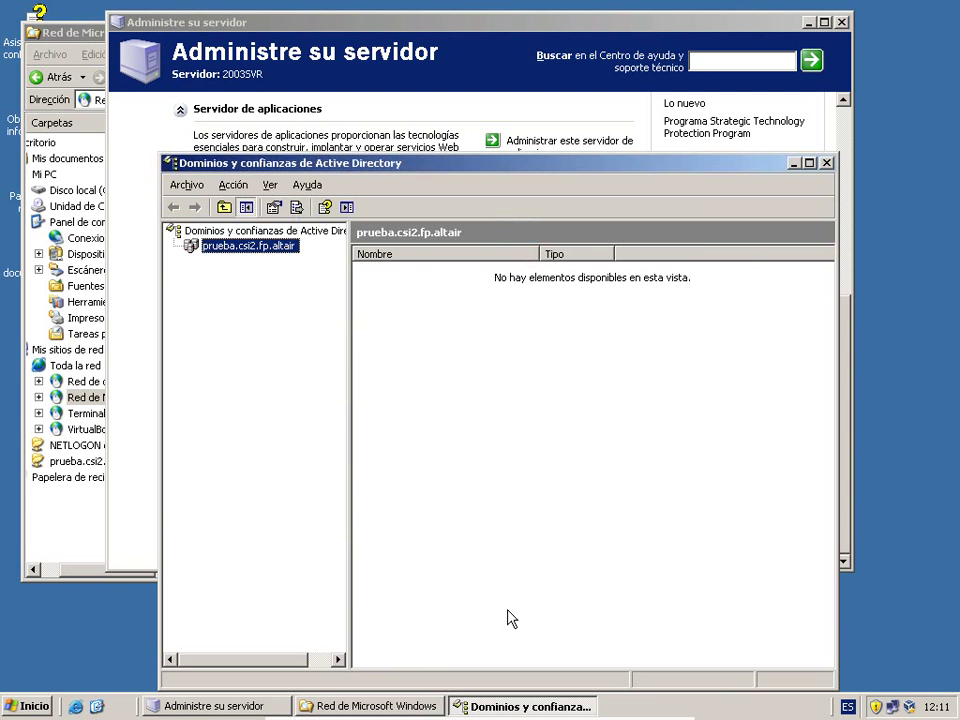
# - Start connecting the Active Directory Domains and Trusts root to another domain controller and choose acc.csi1.altair as the domain
pyautogui.rightClick(243, 238)
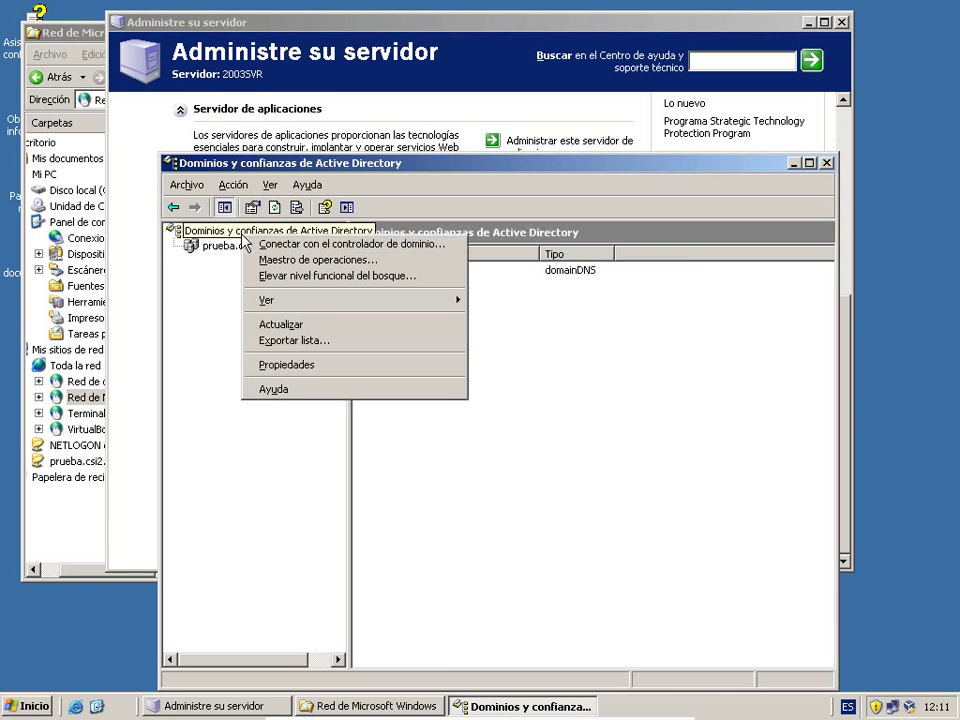
pyautogui.click(334, 245)
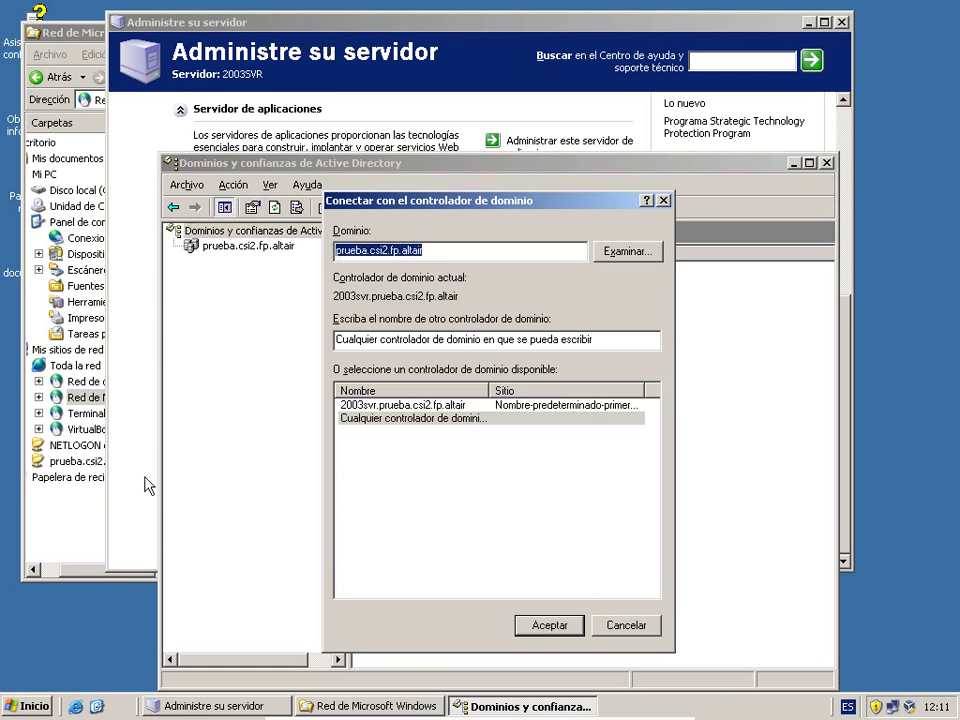
pyautogui.click(369, 251)
pyautogui.press('BackSpace')
pyautogui.press('BackSpace')
pyautogui.press('BackSpace')
pyautogui.press('BackSpace')
pyautogui.press('BackSpace')
pyautogui.press('BackSpace')
pyautogui.press('BackSpace')
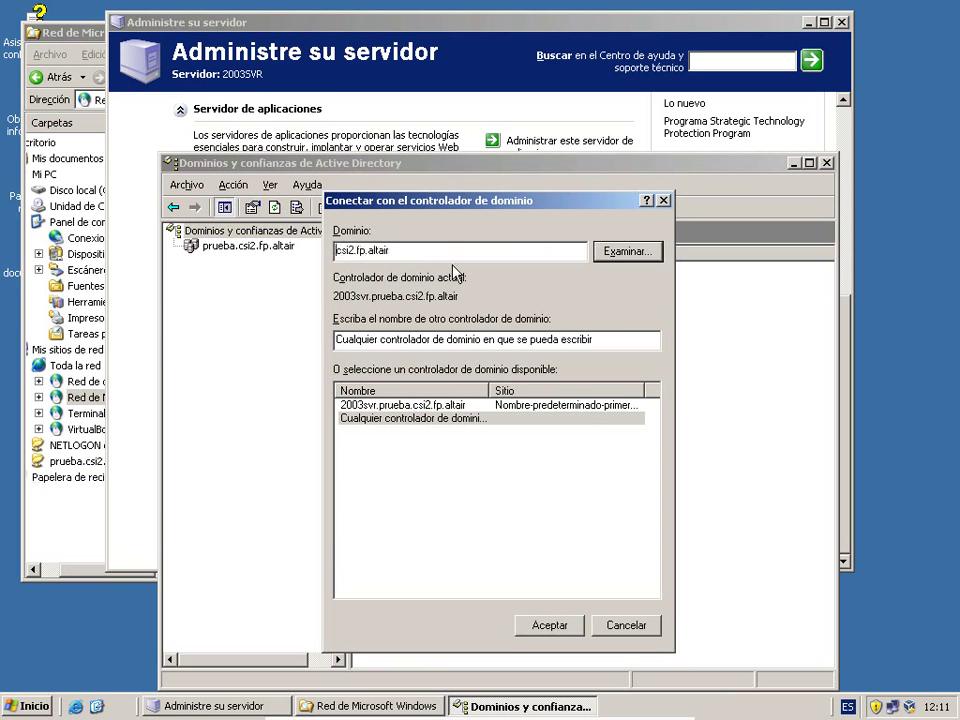
pyautogui.press('Delete')
pyautogui.press('Delete')
pyautogui.press('Delete')
pyautogui.press('Delete')
pyautogui.press('Delete')
pyautogui.write('acd')
pyautogui.write('.')
pyautogui.press('Delete')
pyautogui.press('Delete')
pyautogui.write('csi1')
pyautogui.click(641, 254)
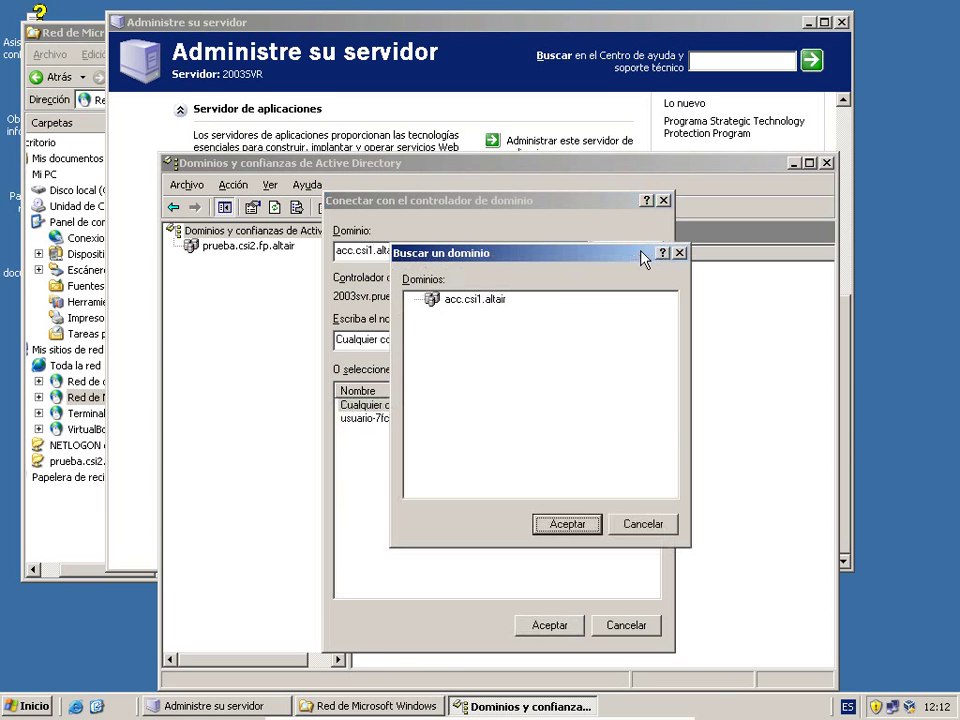
pyautogui.doubleClick(491, 301)
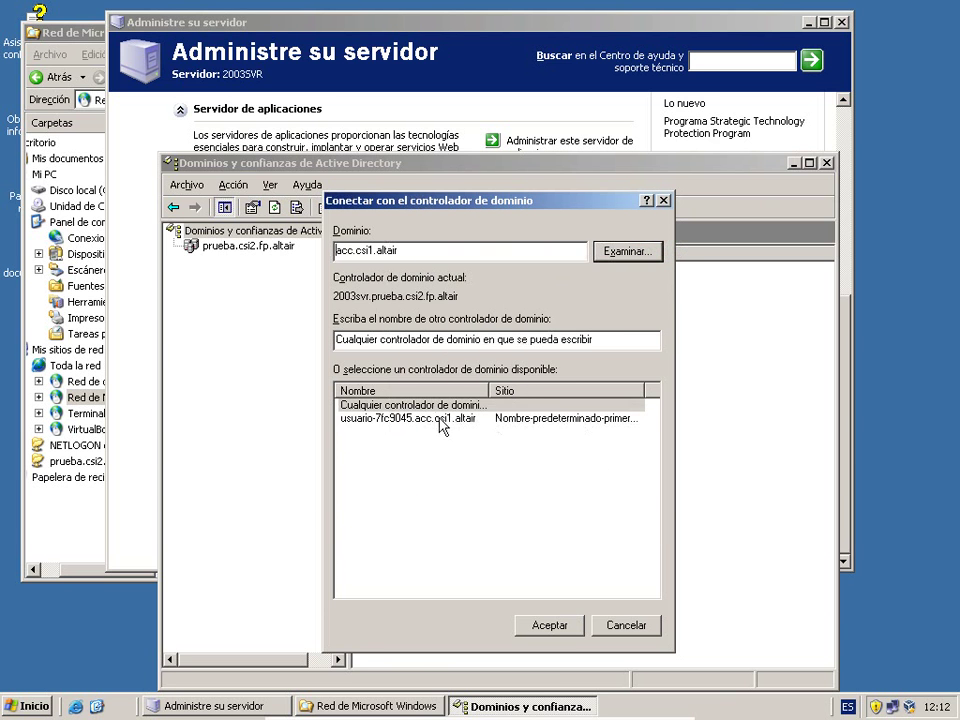
# - Connect to the domain controller usuario-7fc9045.acc.csi1.altair and agree to administer the acc.csi1.altair forest
pyautogui.click(395, 418)
pyautogui.click(549, 624)
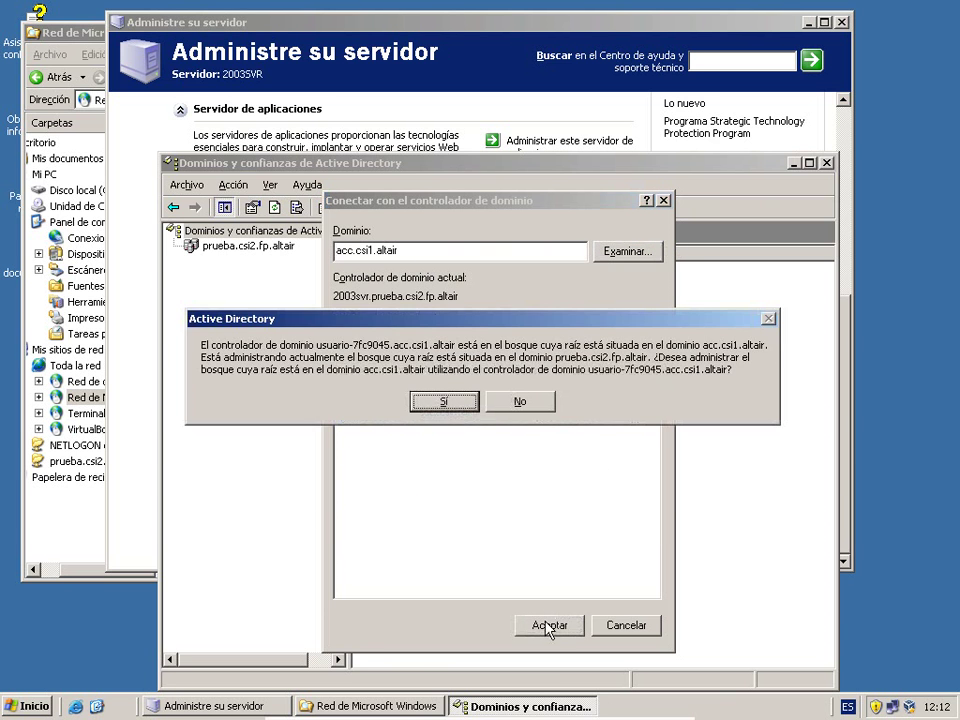
pyautogui.click(444, 403)
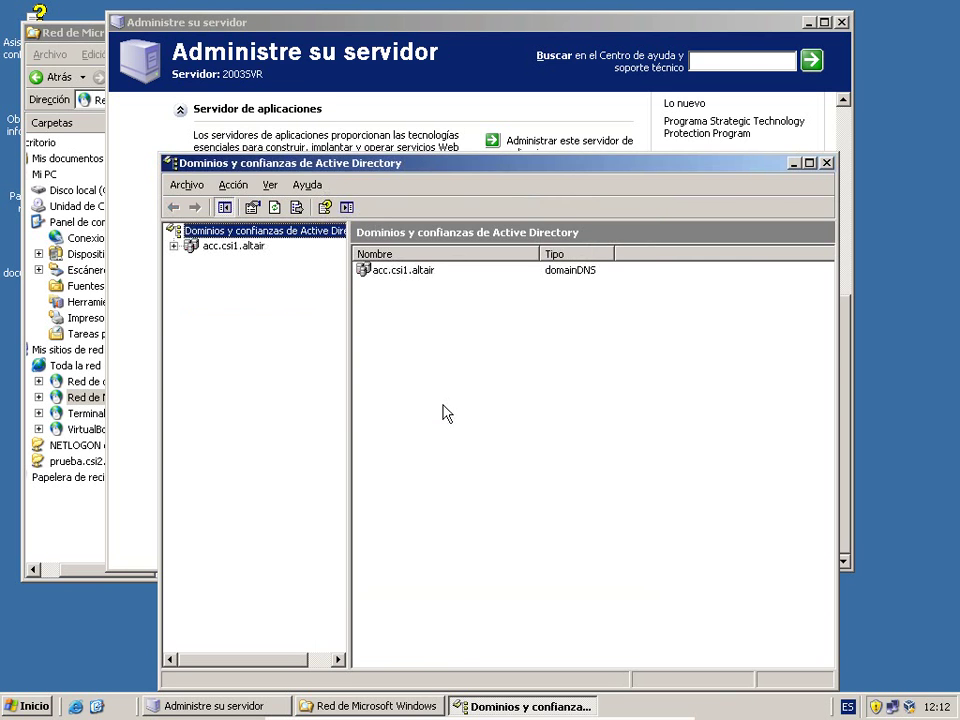
# - Open acc.csi1.altair for management in Active Directory Users and Computers and display its Users container
pyautogui.click(174, 246)
pyautogui.click(233, 246)
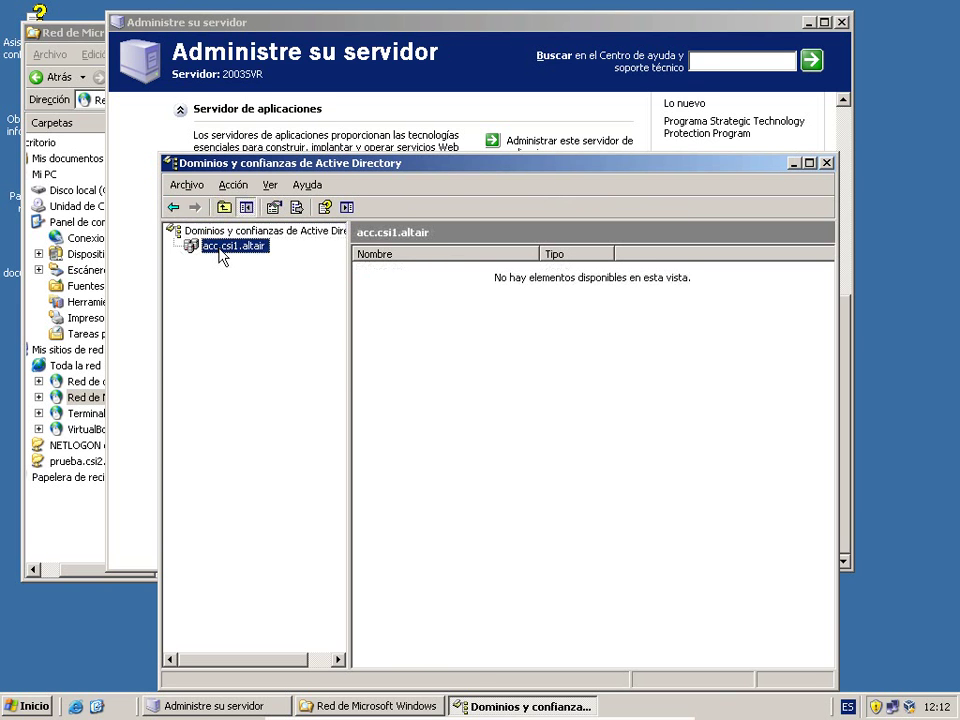
pyautogui.rightClick(222, 256)
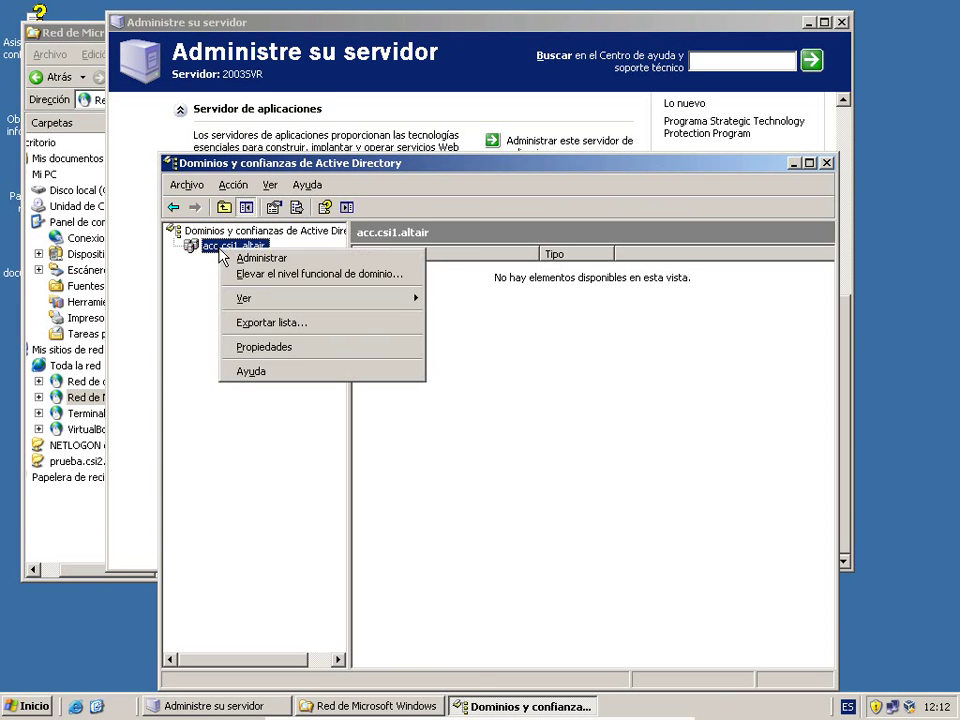
pyautogui.click(250, 258)
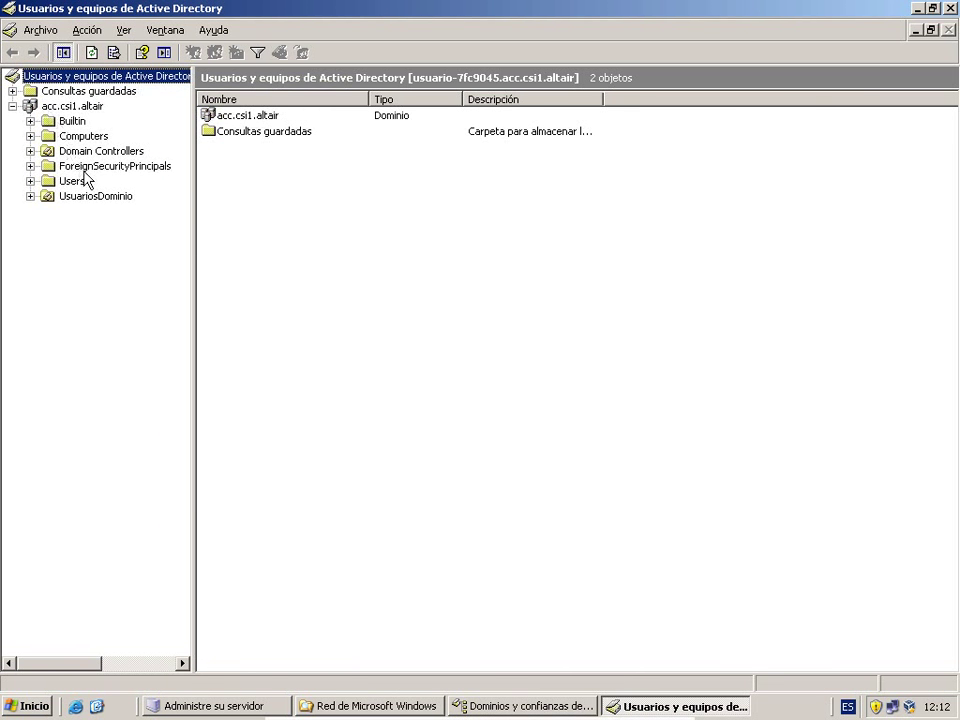
pyautogui.click(74, 181)
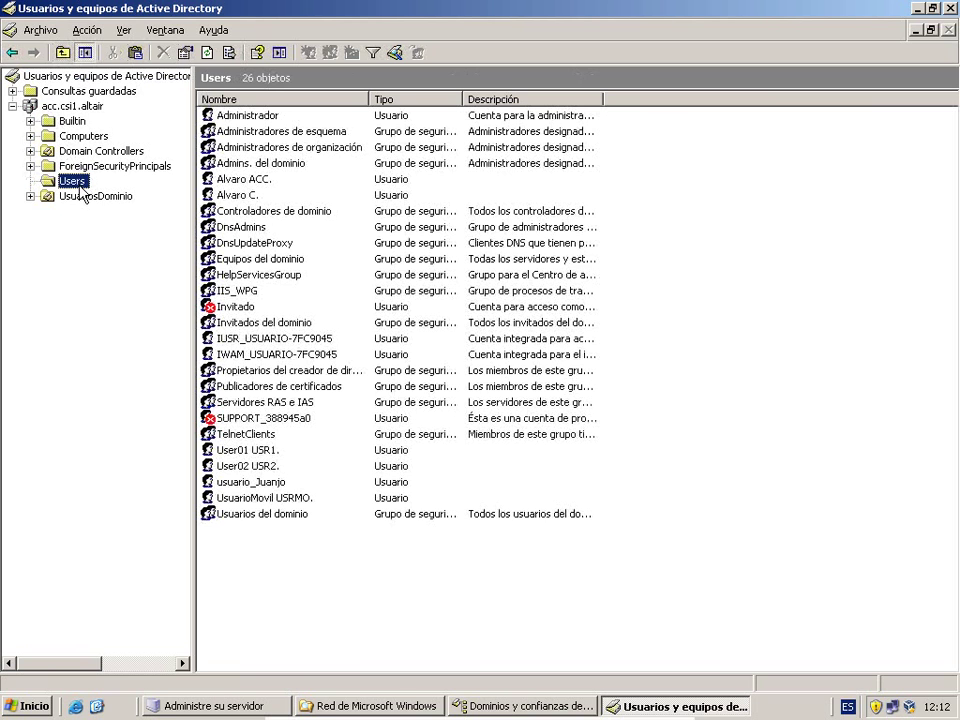
# - Try a password reset on the user account listed directly above Controladores de dominio, filling in the new password and confirmation, and cancel it
pyautogui.click(242, 201)
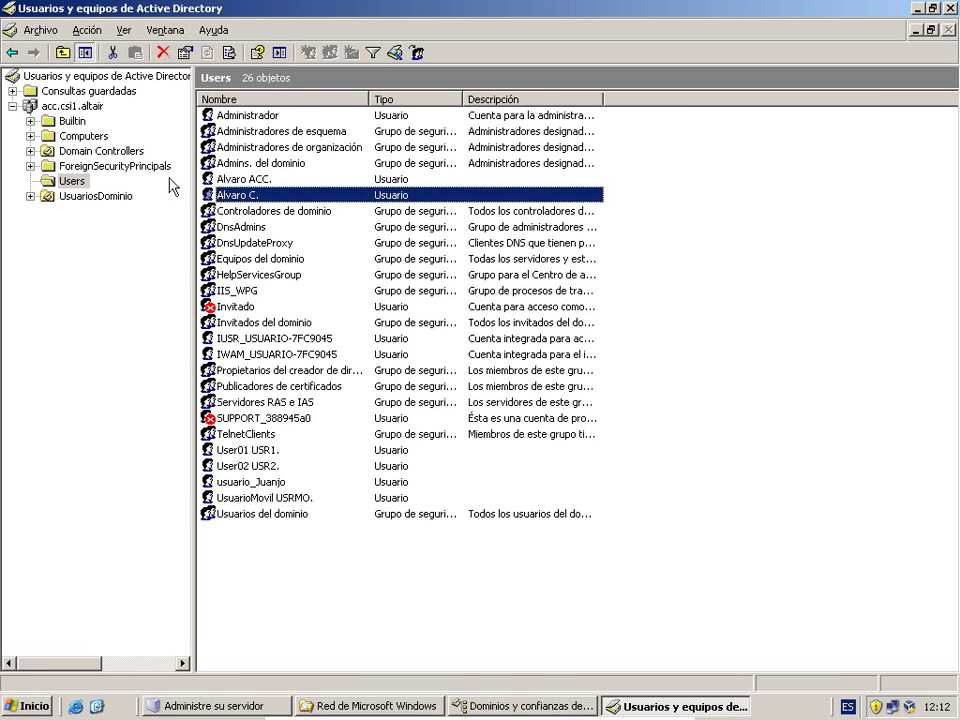
pyautogui.rightClick(231, 195)
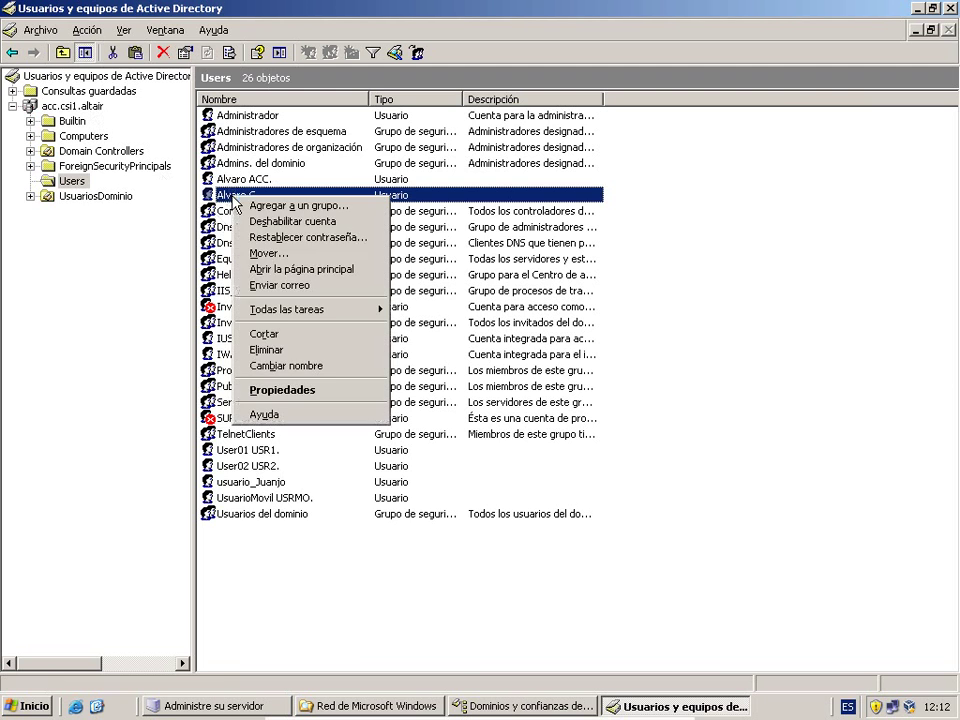
pyautogui.click(355, 239)
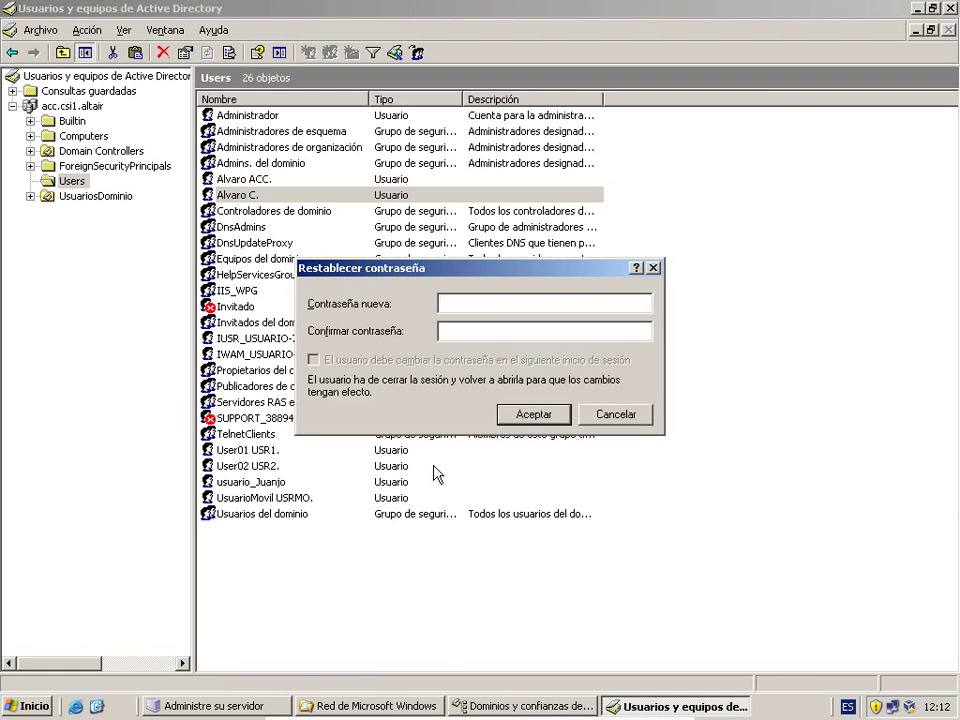
pyautogui.write('*********')
pyautogui.press('Tab')
pyautogui.write('****')
pyautogui.click(627, 418)
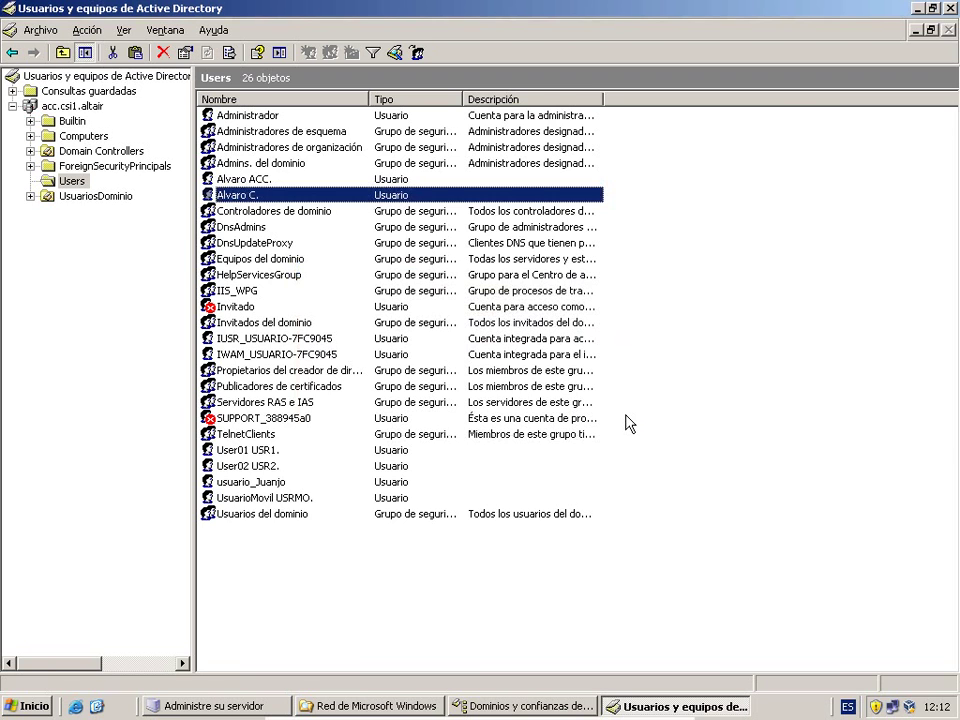